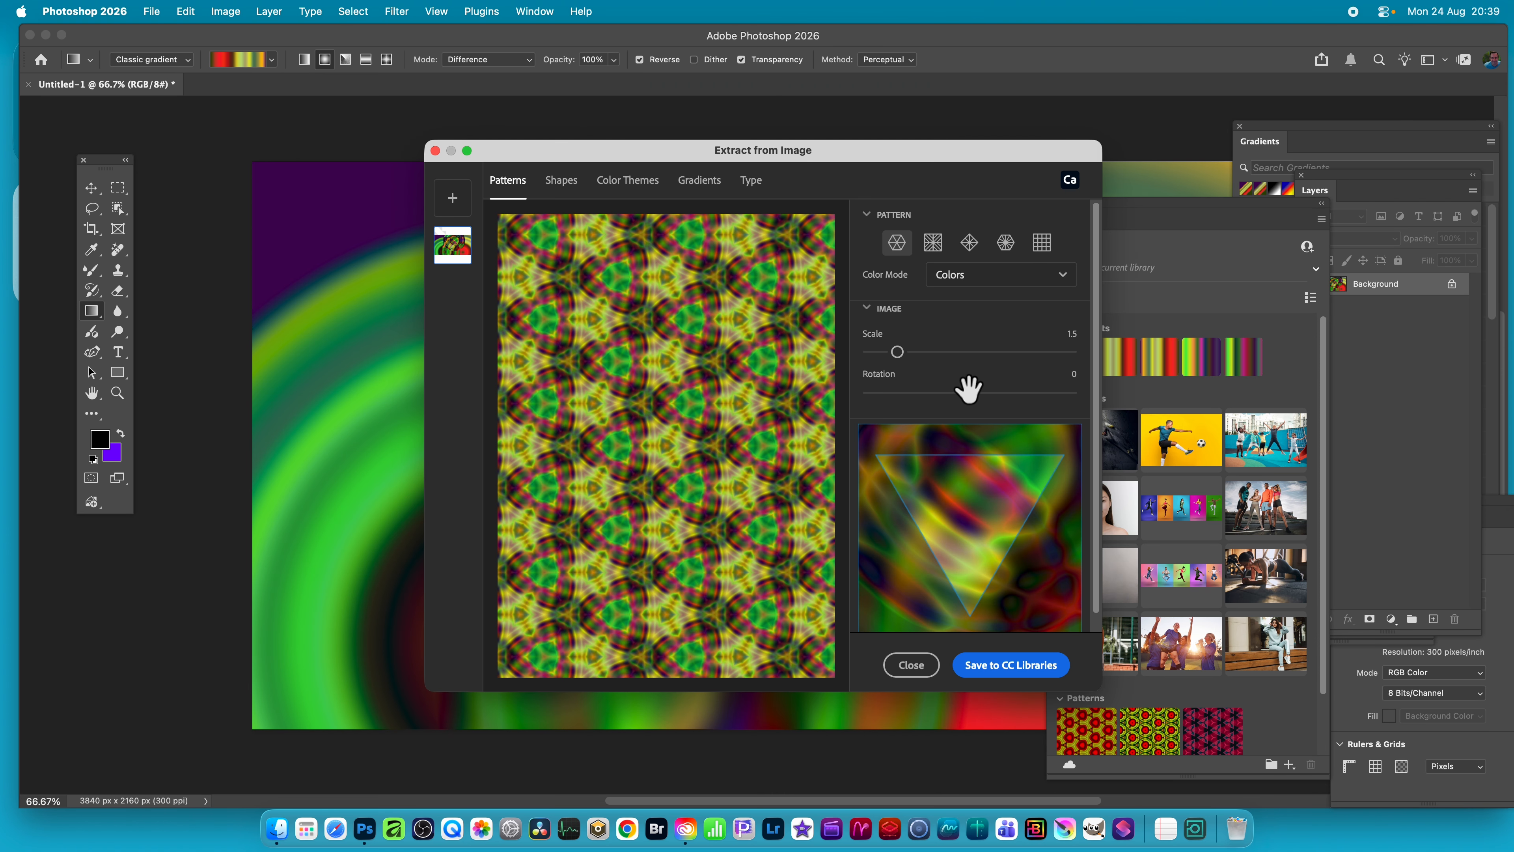
Set the kaleidoscope pattern's image scale to 1.7 and rotation to 17, and save it to CC Libraries
left_click_drag(965, 392, 881, 352)
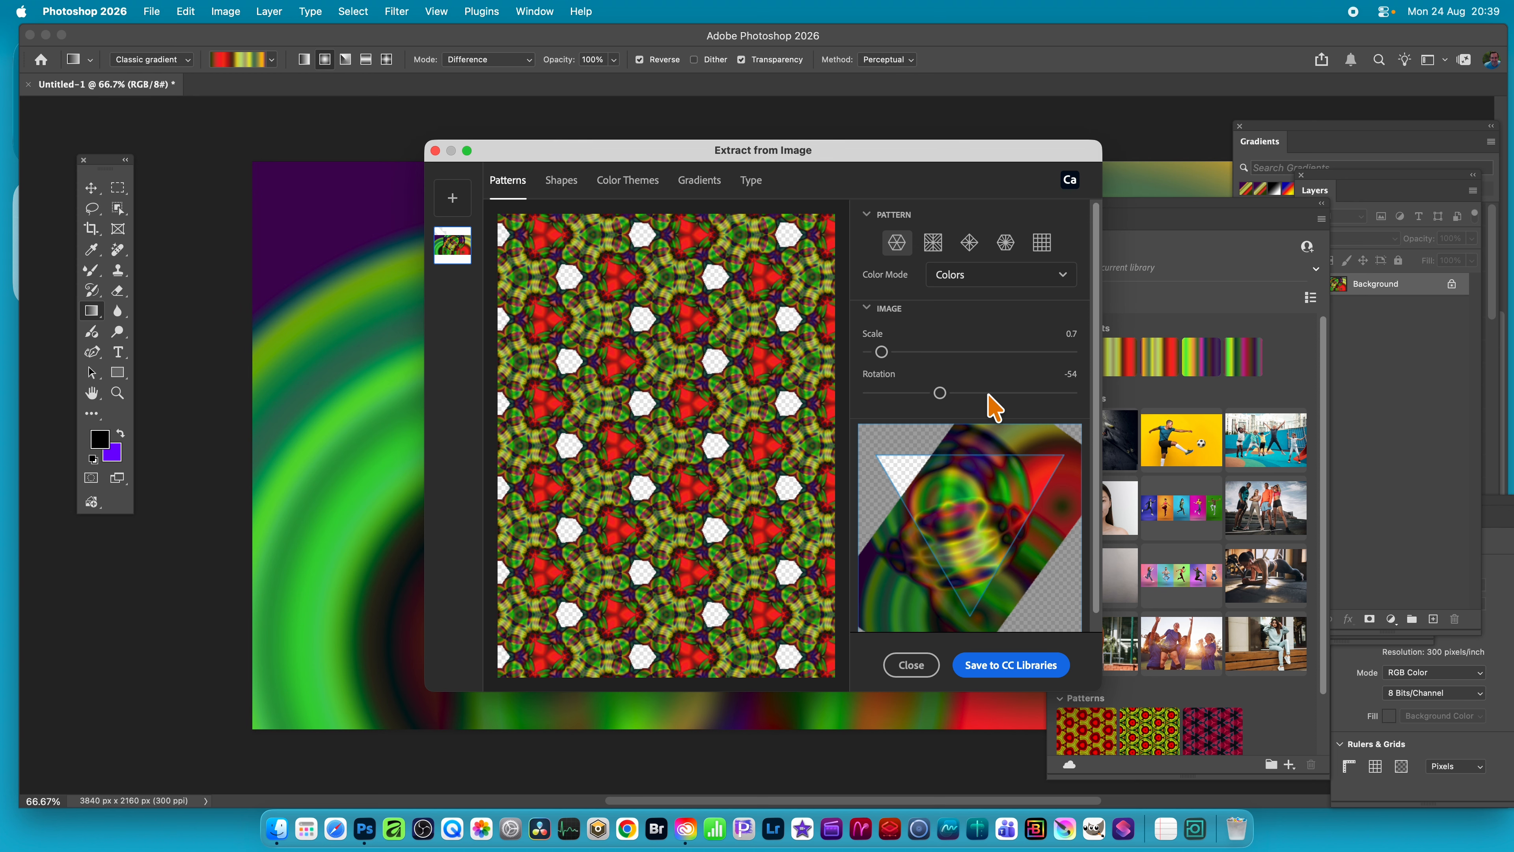
left_click_drag(940, 392, 979, 395)
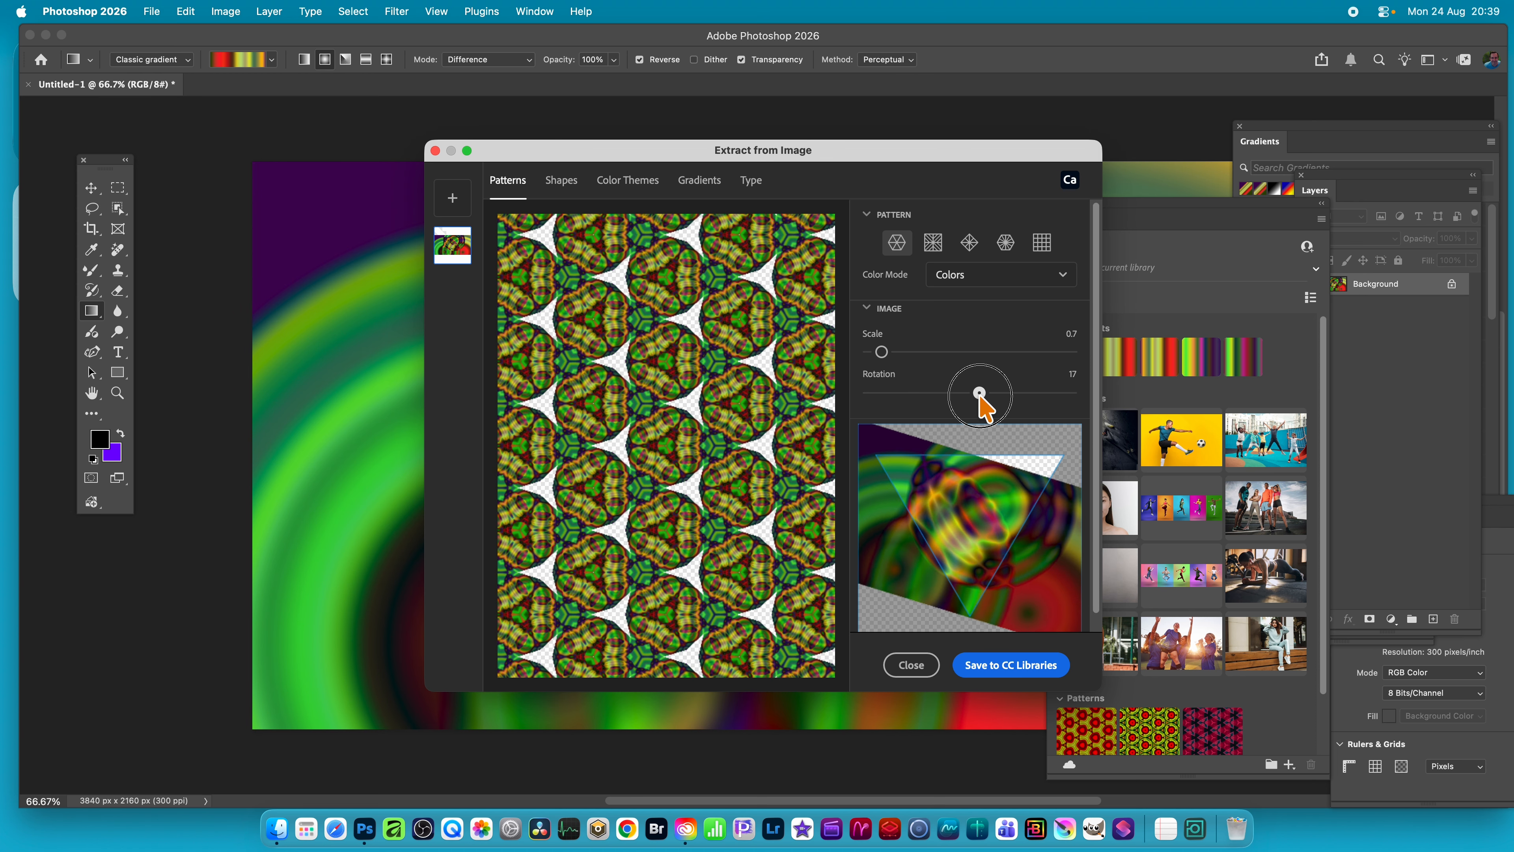
mouse_move(882, 352)
left_mouse_down()
mouse_move(1000, 350)
mouse_move(903, 364)
left_mouse_up()
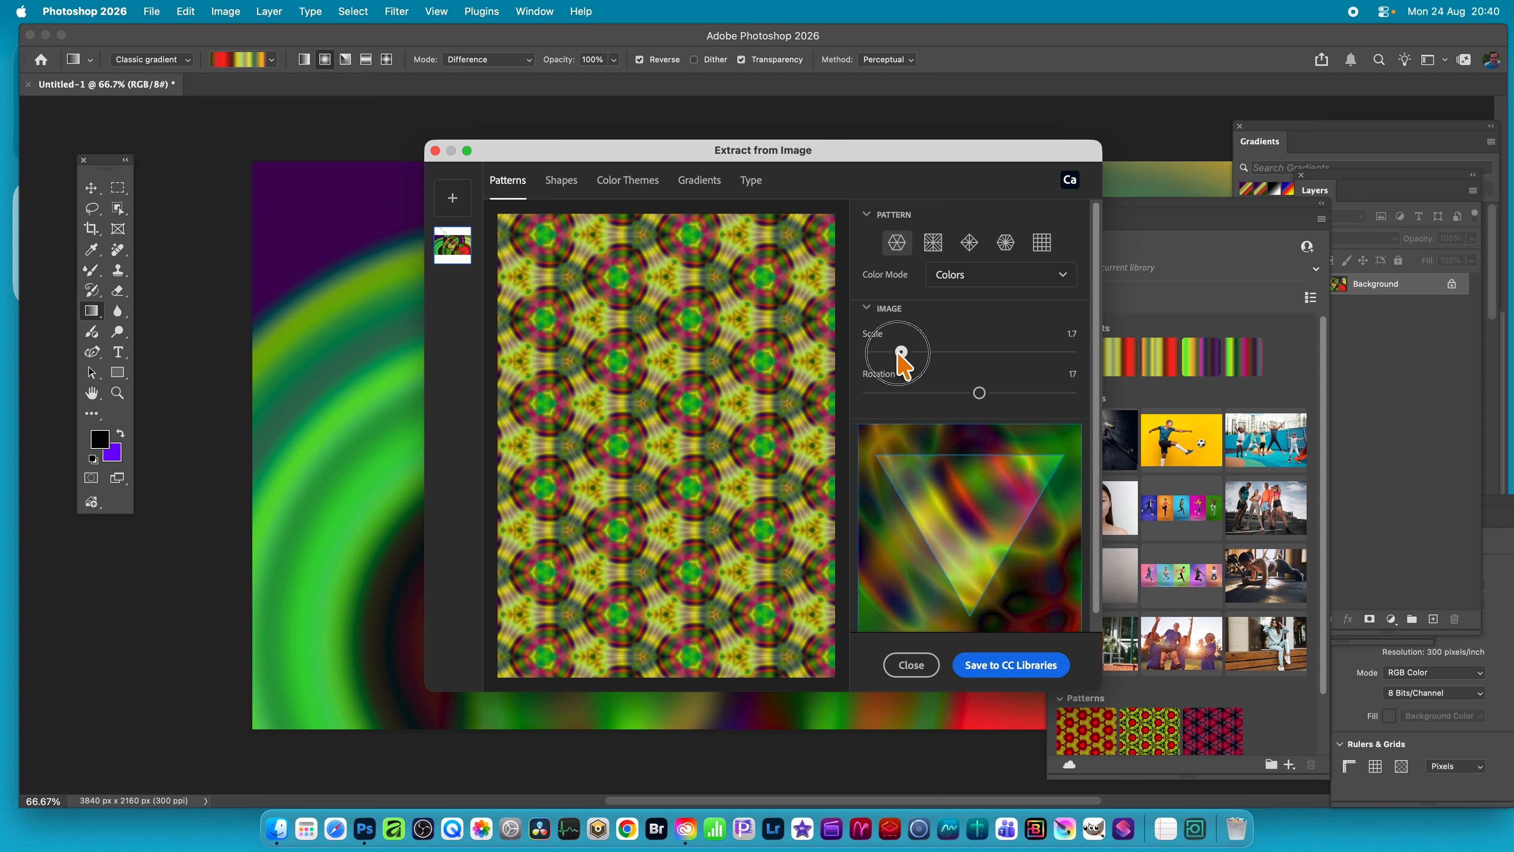
left_click(1008, 668)
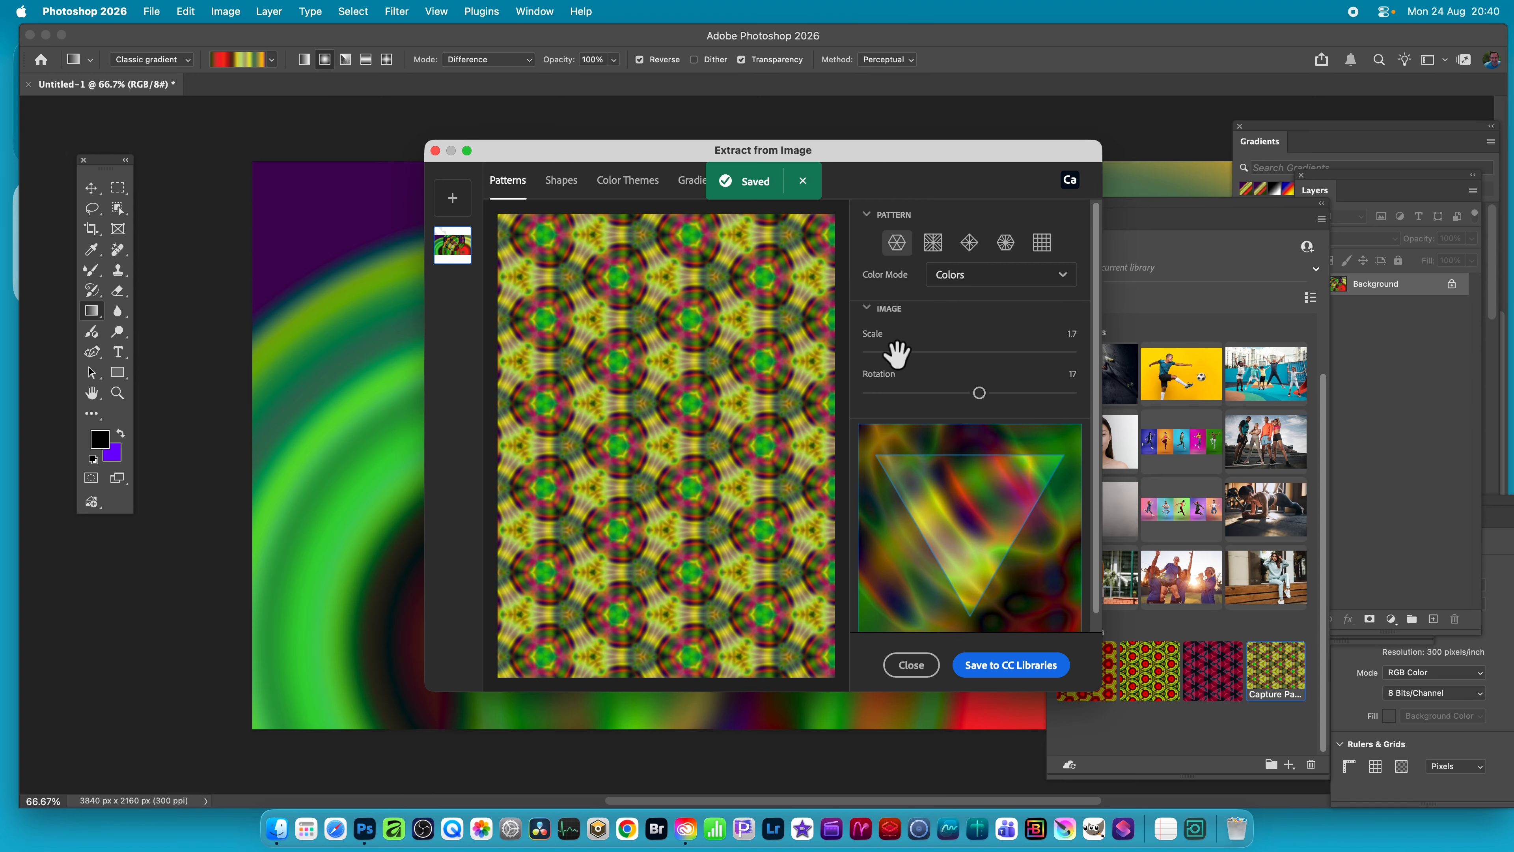
Reduce the image scale to 1.3, reposition the source image under the triangle, save this second pattern to CC Libraries and close the extraction window
left_click_drag(897, 353, 893, 353)
left_click_drag(956, 535, 991, 500)
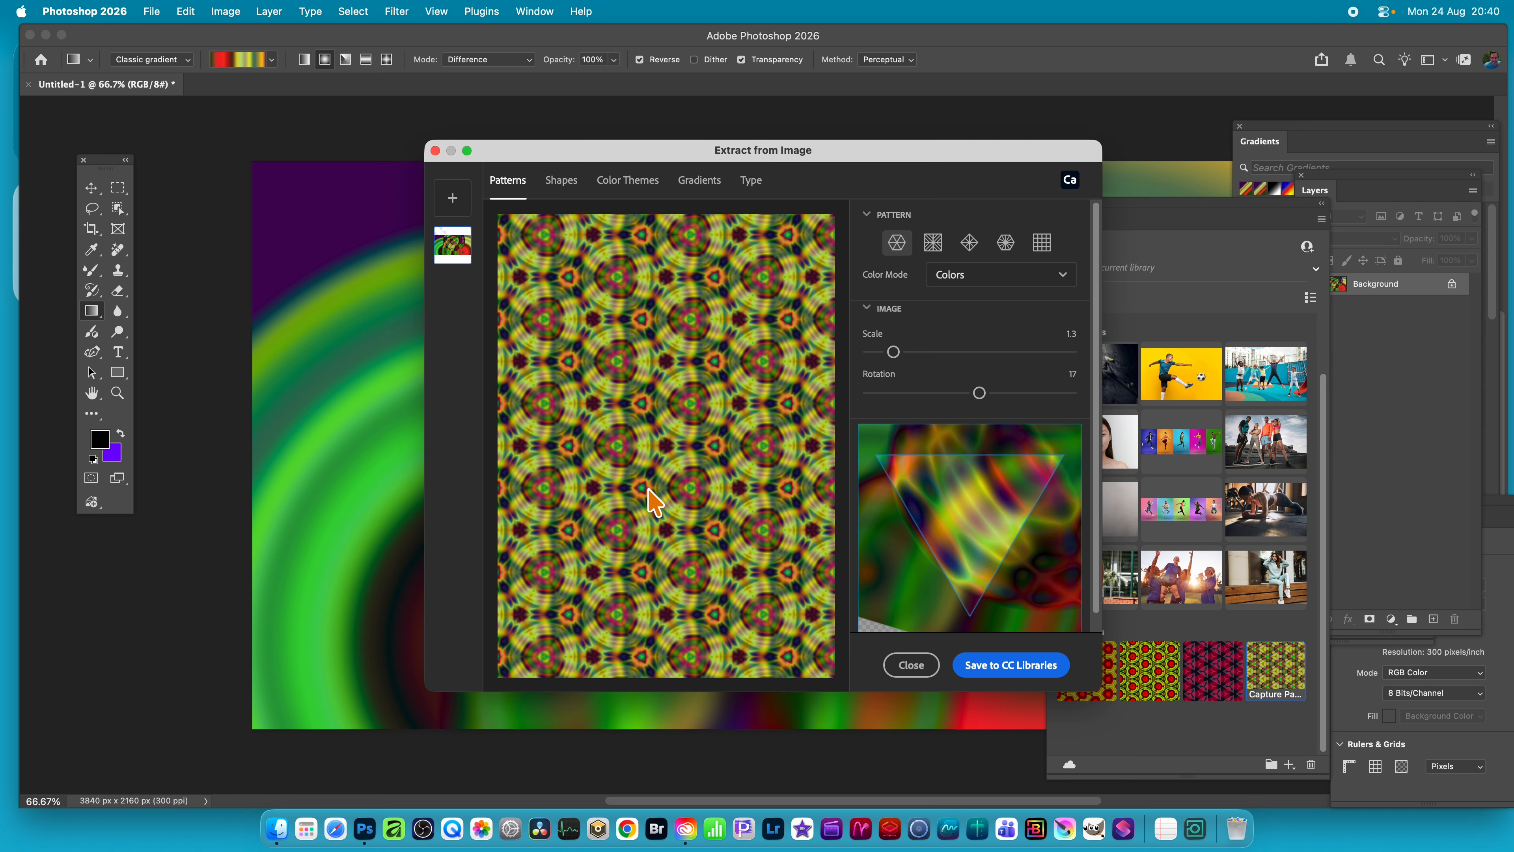
left_click(990, 667)
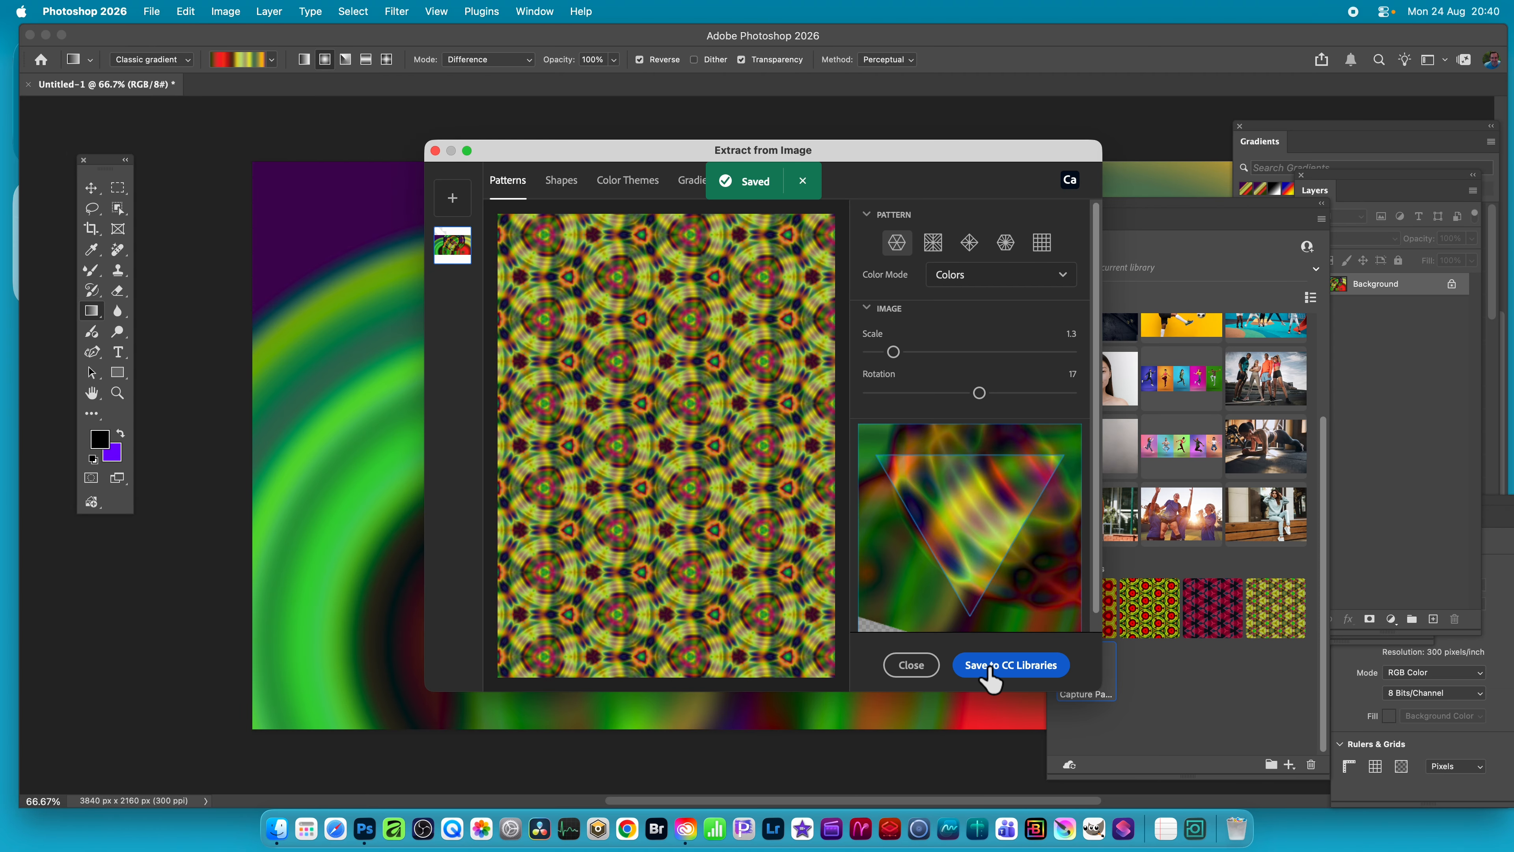
left_click(436, 151)
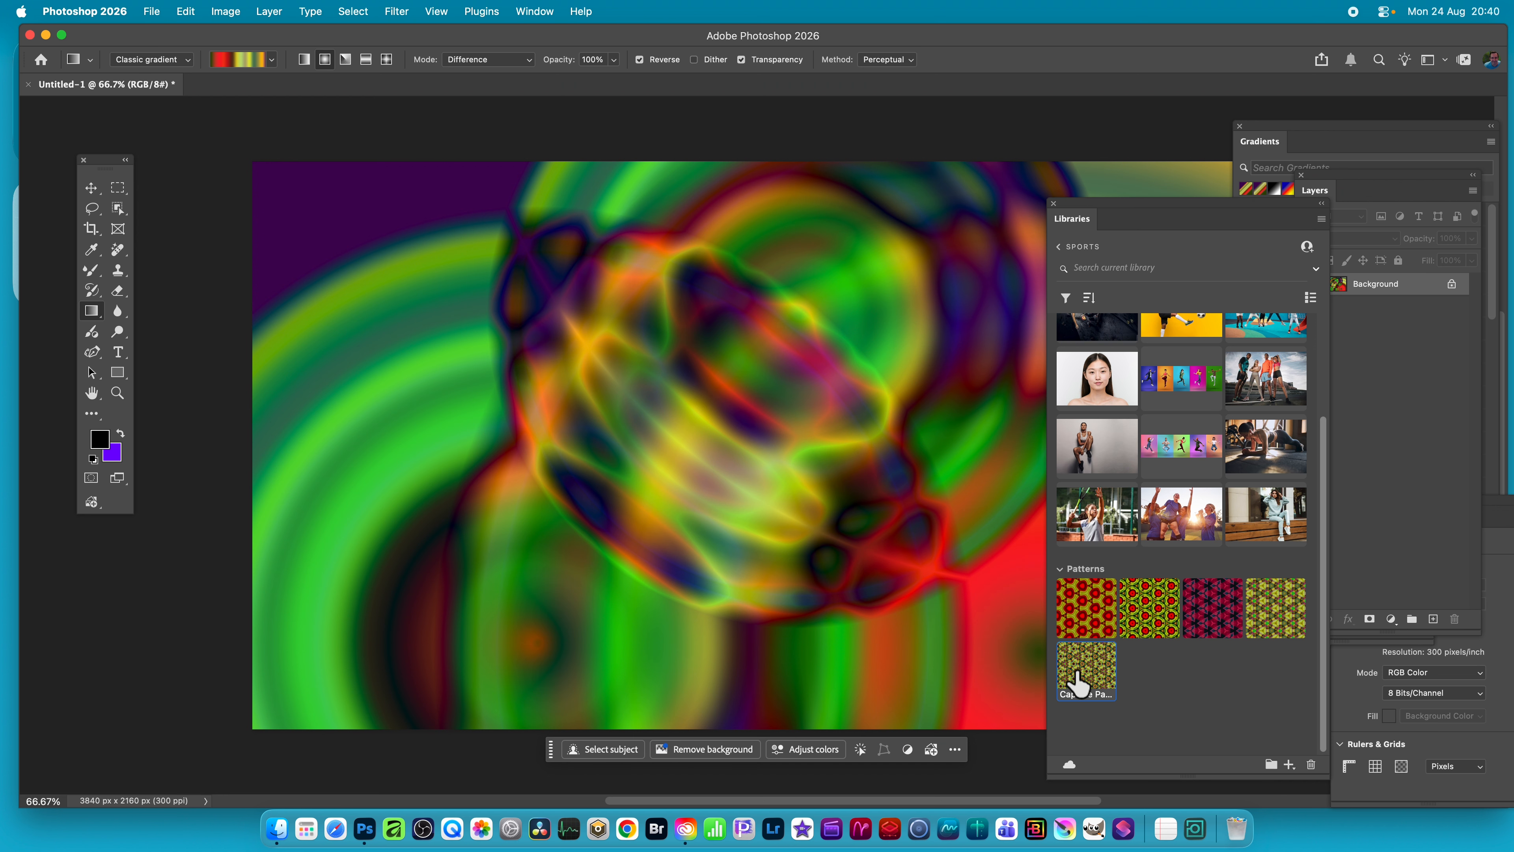
Create pattern presets from the two newly captured patterns in the SPORTS library
right_click(1090, 669)
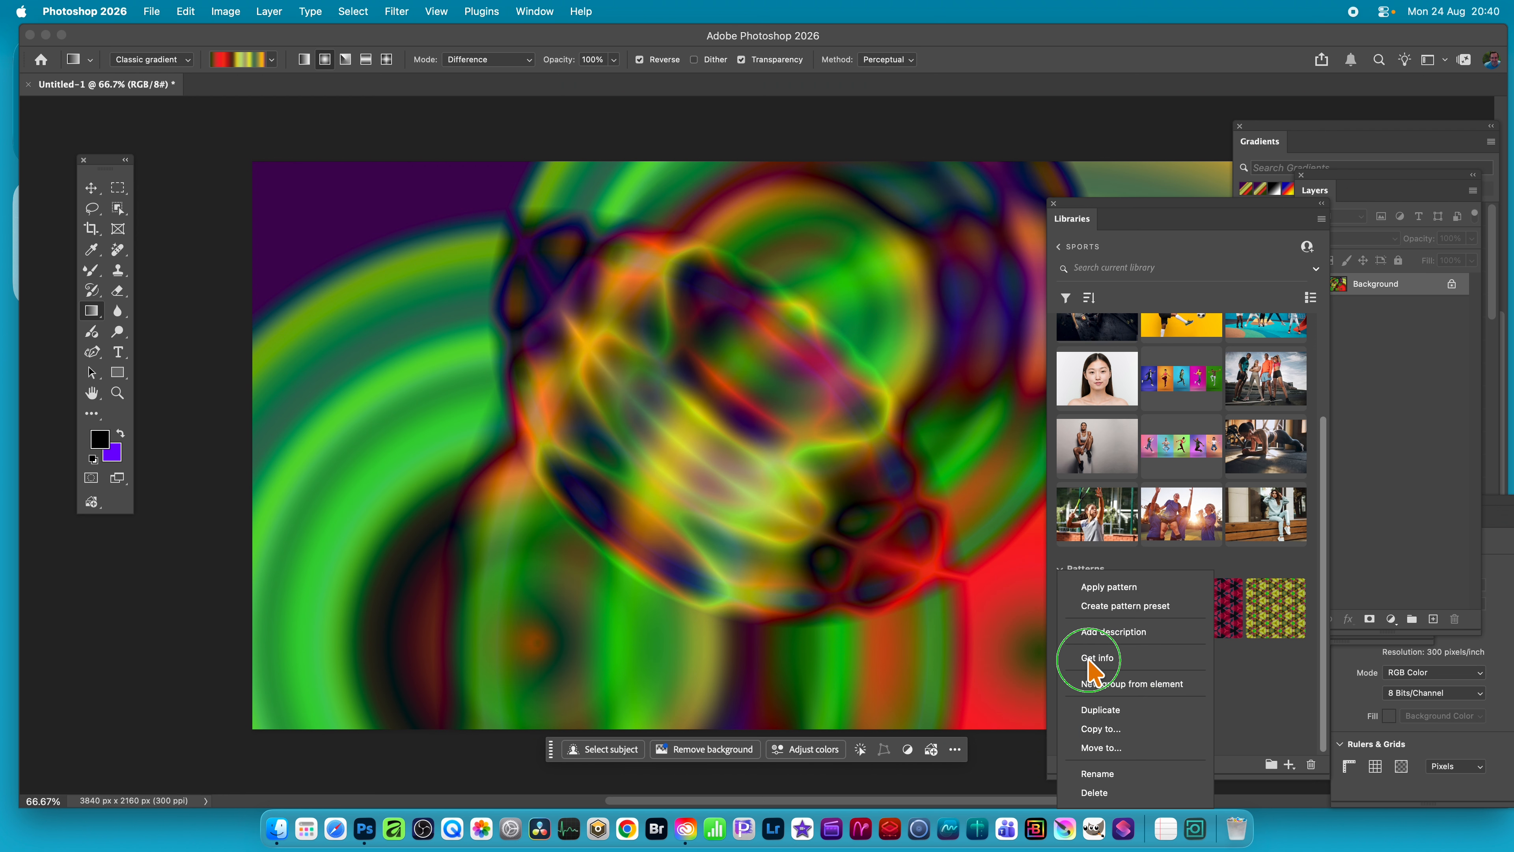
left_click(1169, 607)
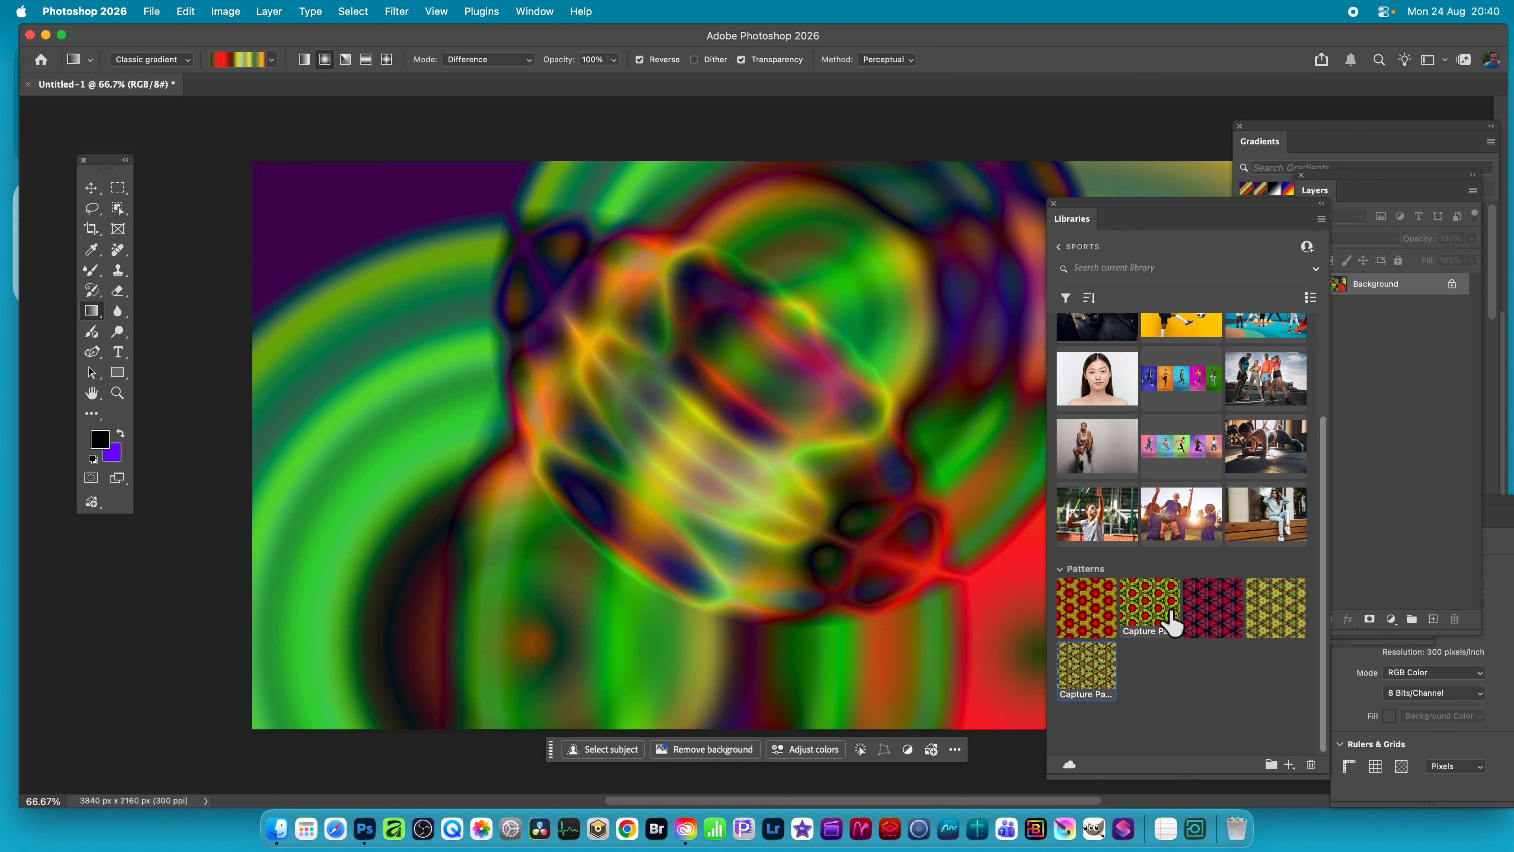
right_click(1273, 597)
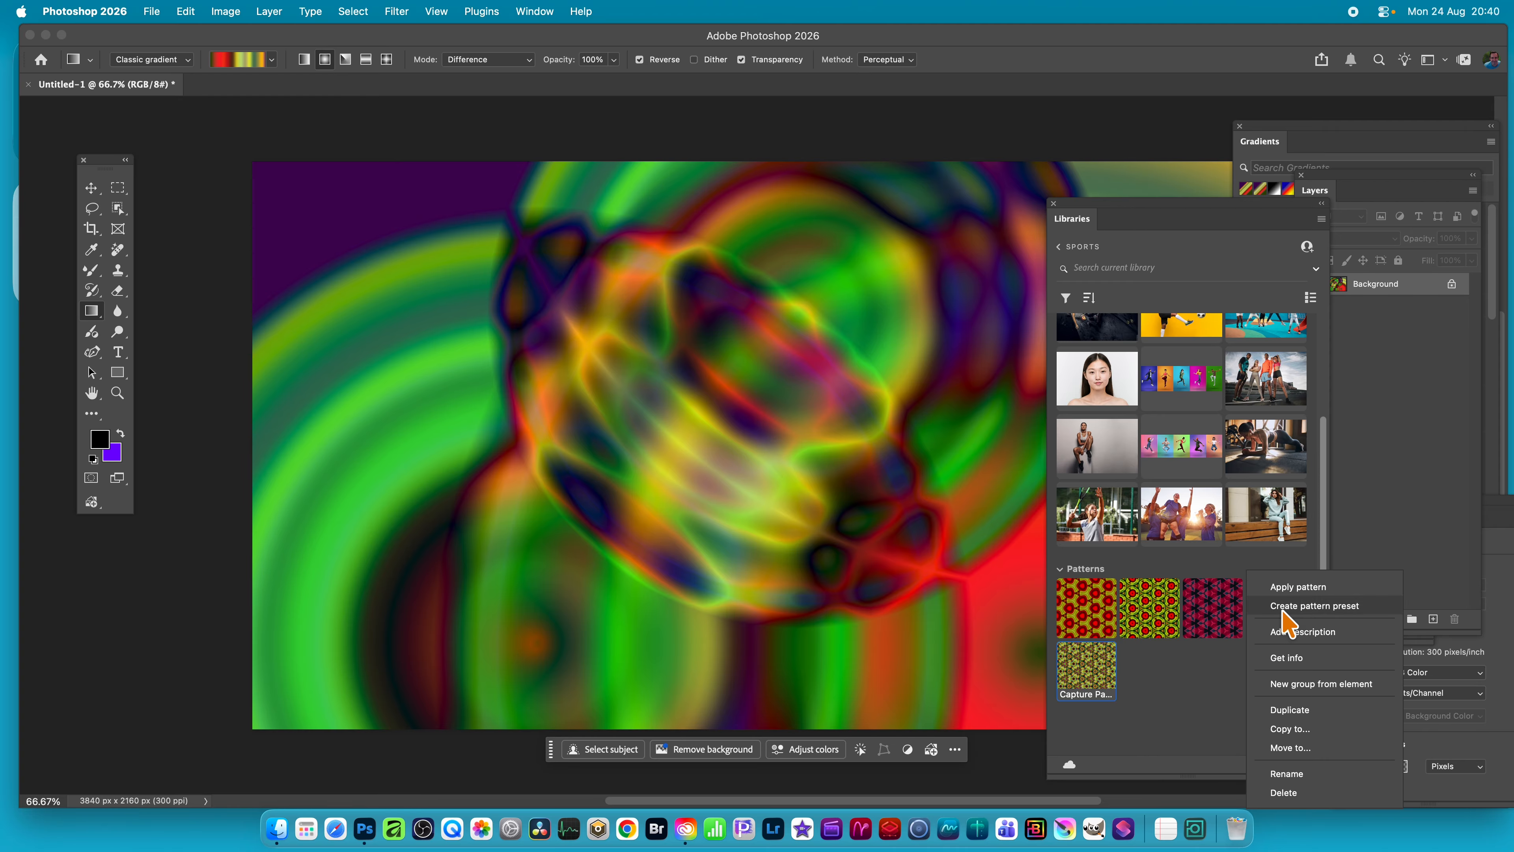
left_click(1282, 610)
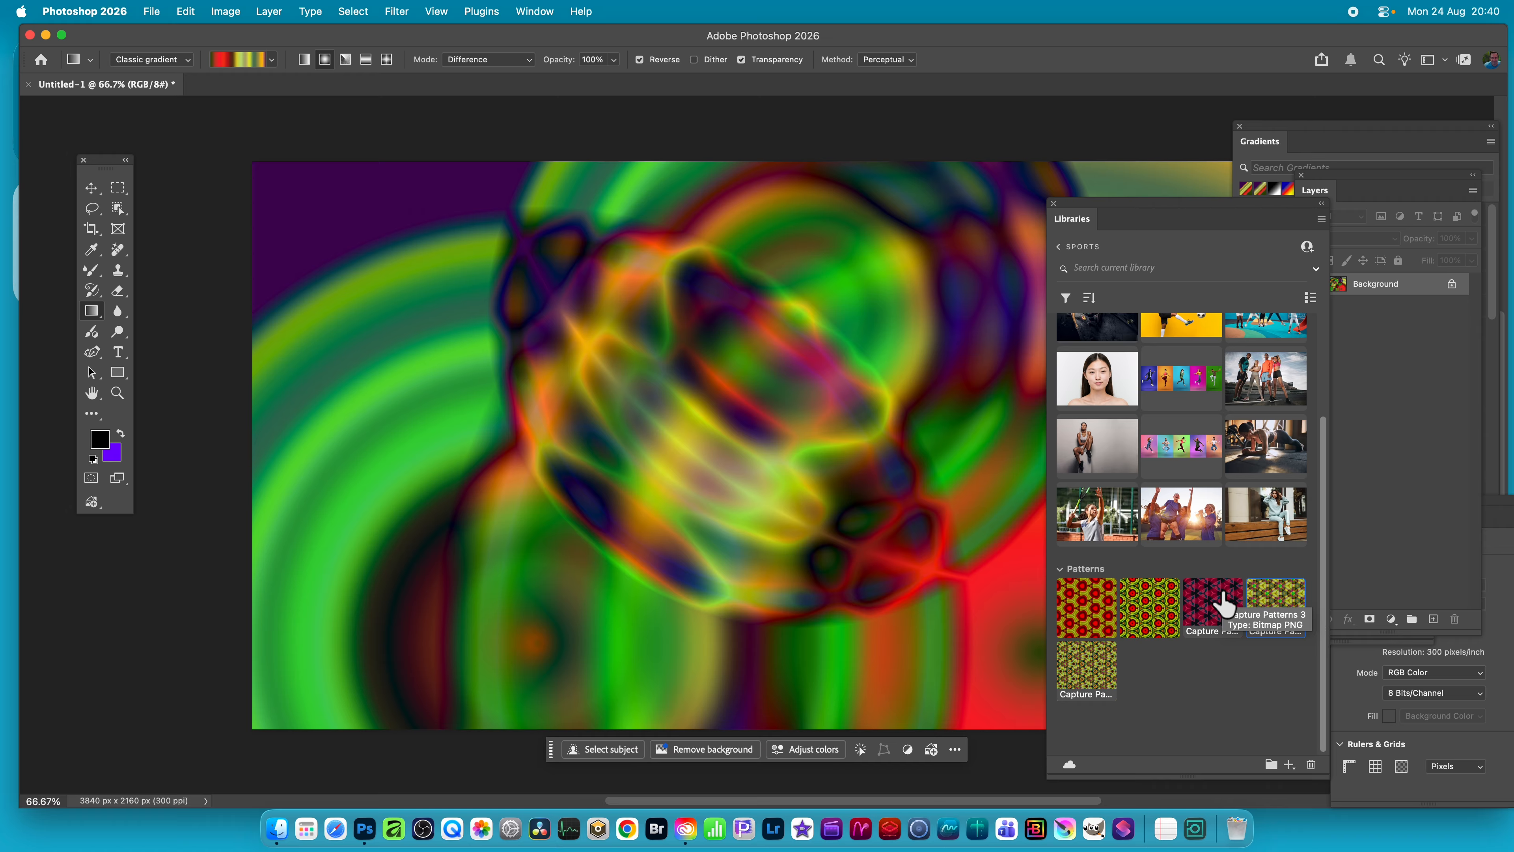
Display the pattern presets beside the library and fill the canvas with each of the two new presets in turn
left_click(534, 11)
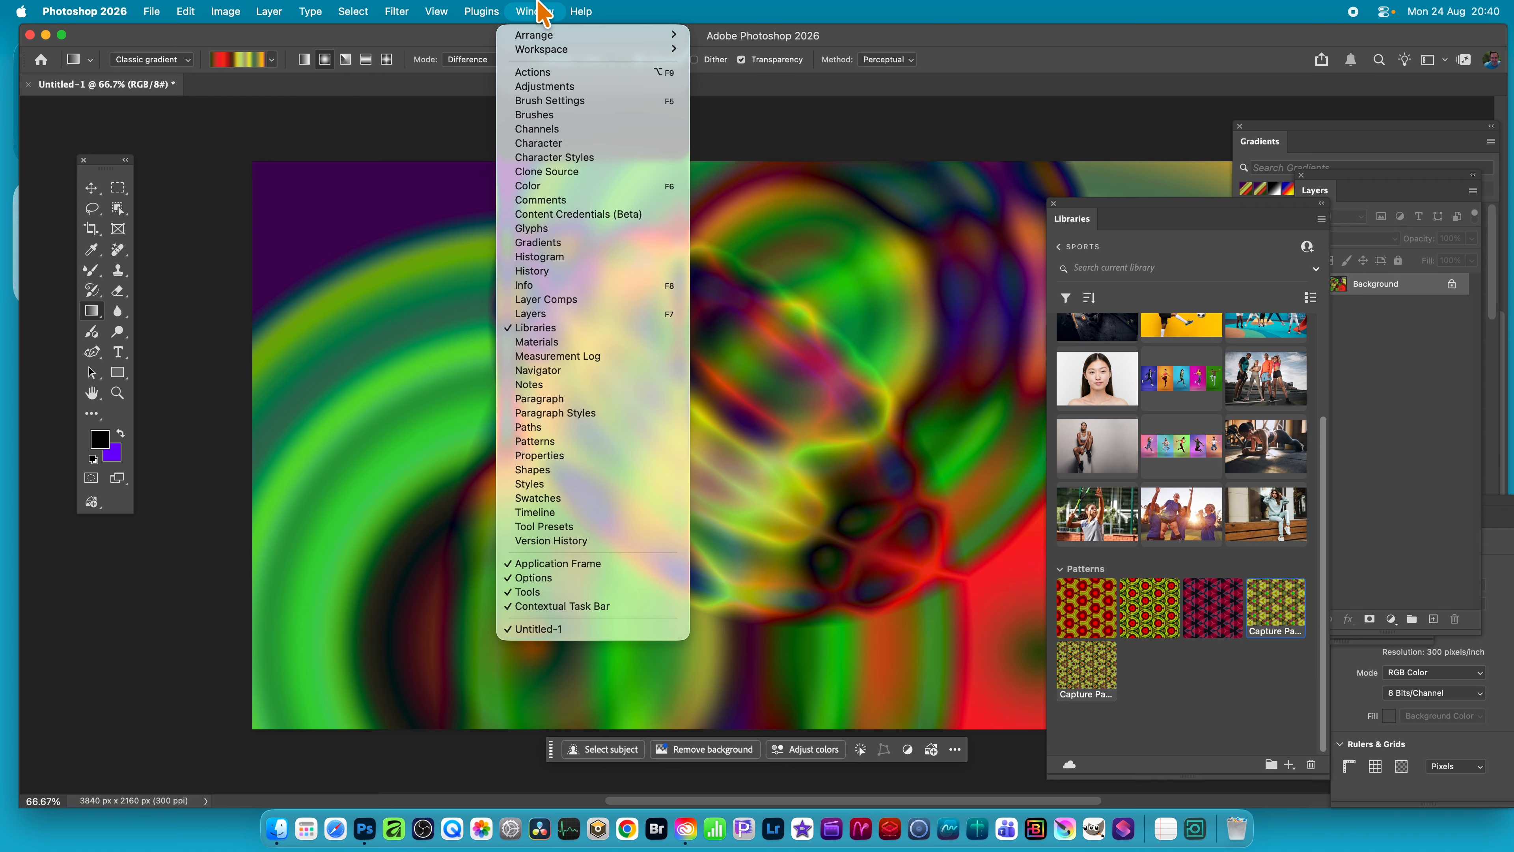
left_click(568, 441)
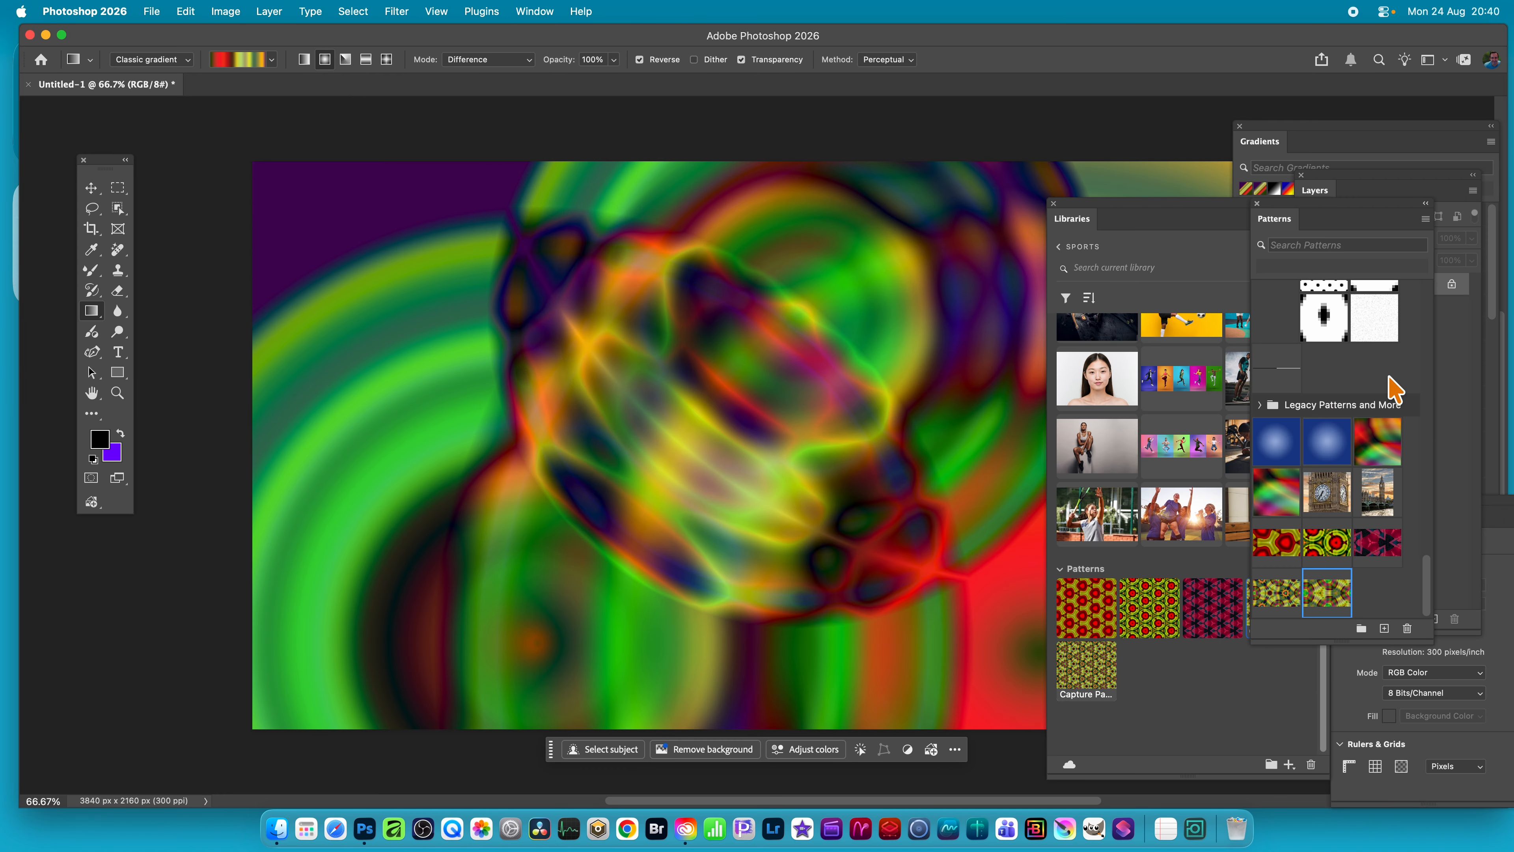
left_click_drag(1318, 218, 923, 184)
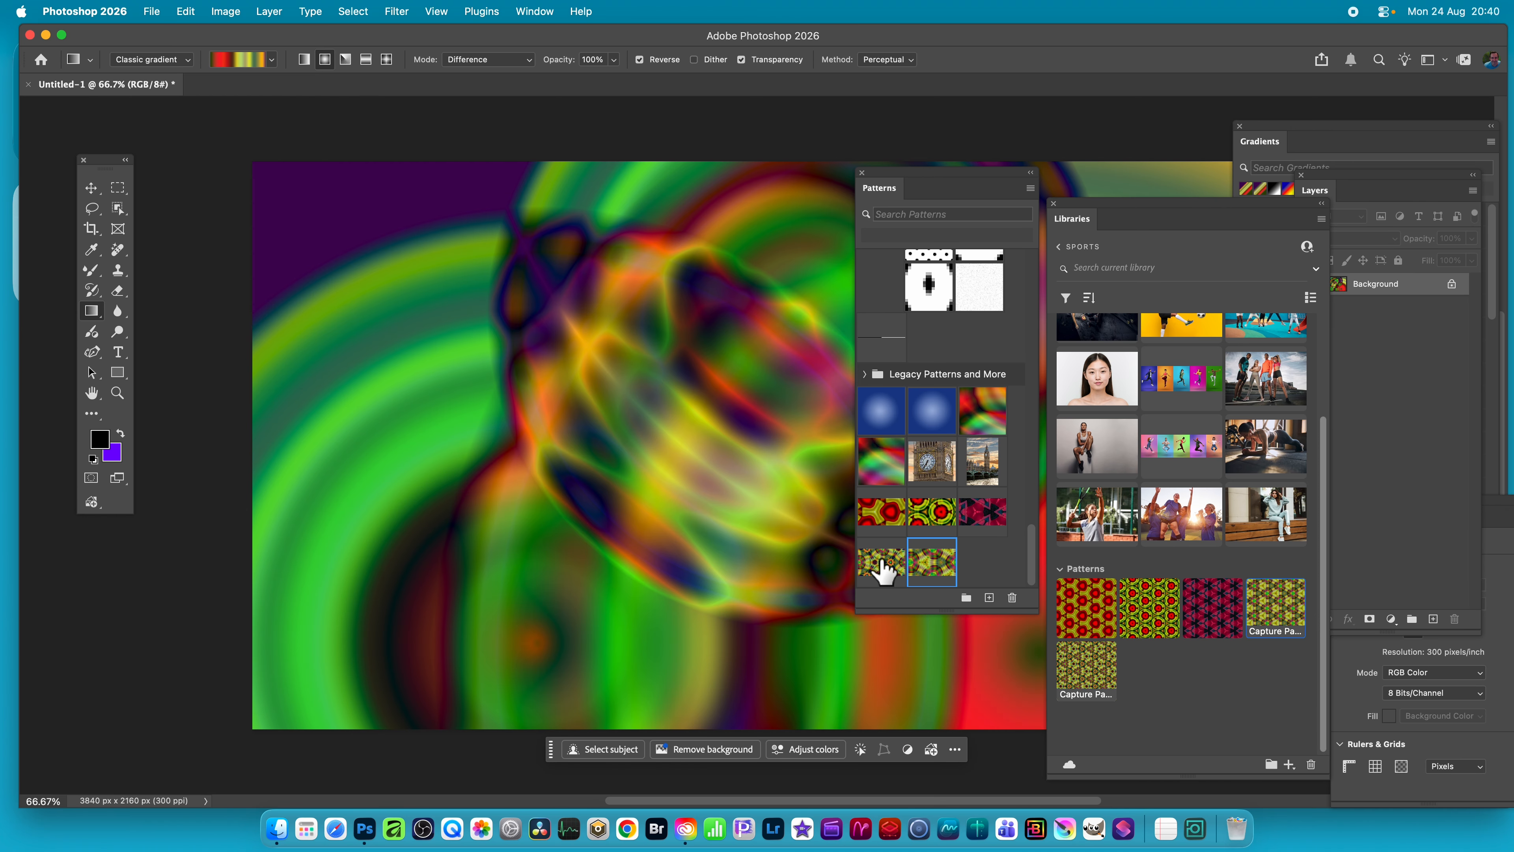
left_click_drag(884, 572, 632, 486)
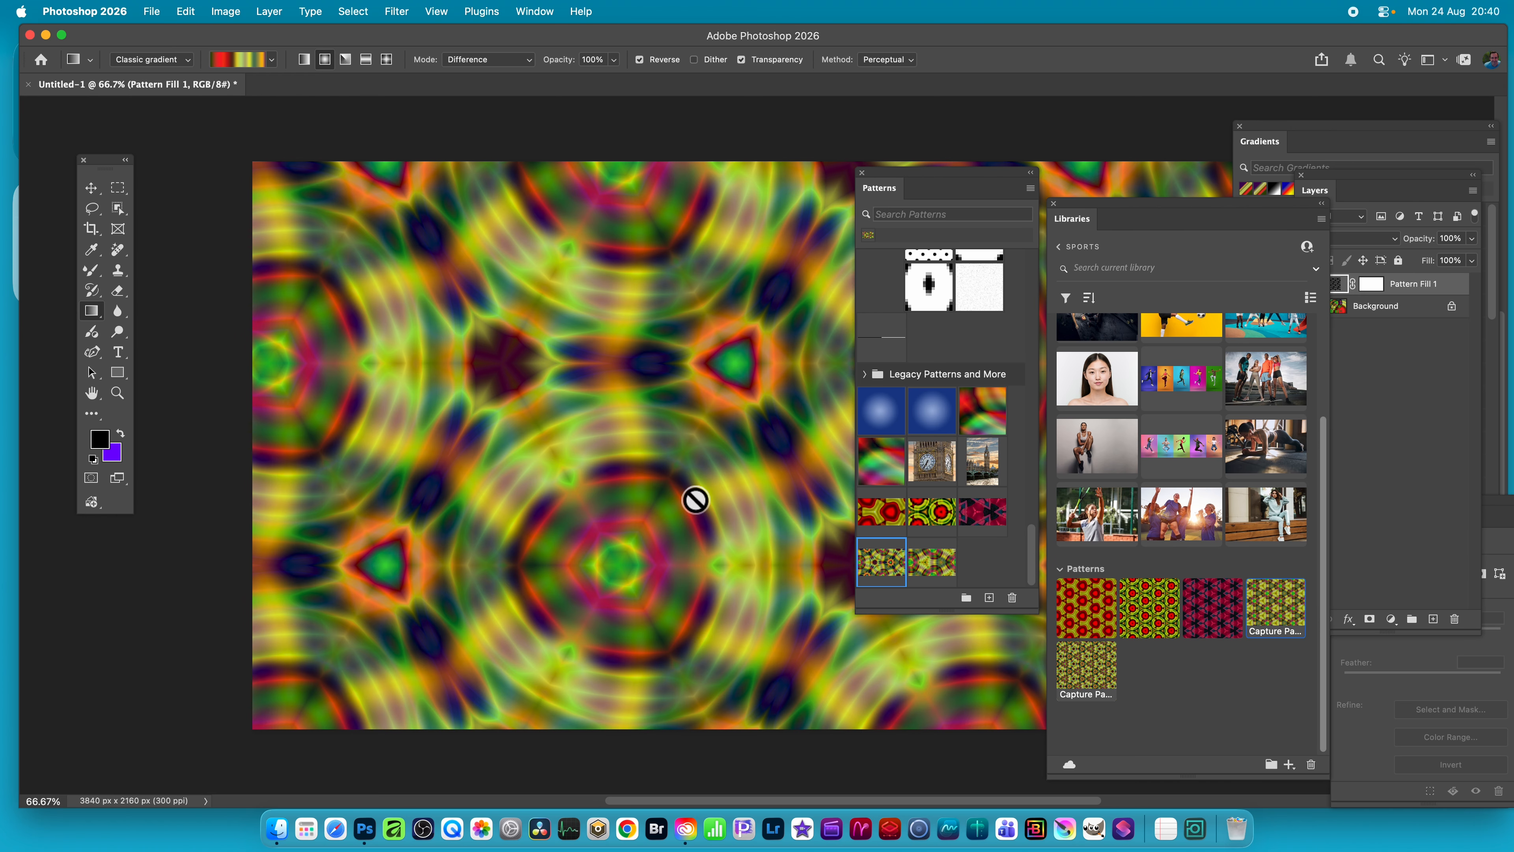
left_click_drag(906, 576, 631, 489)
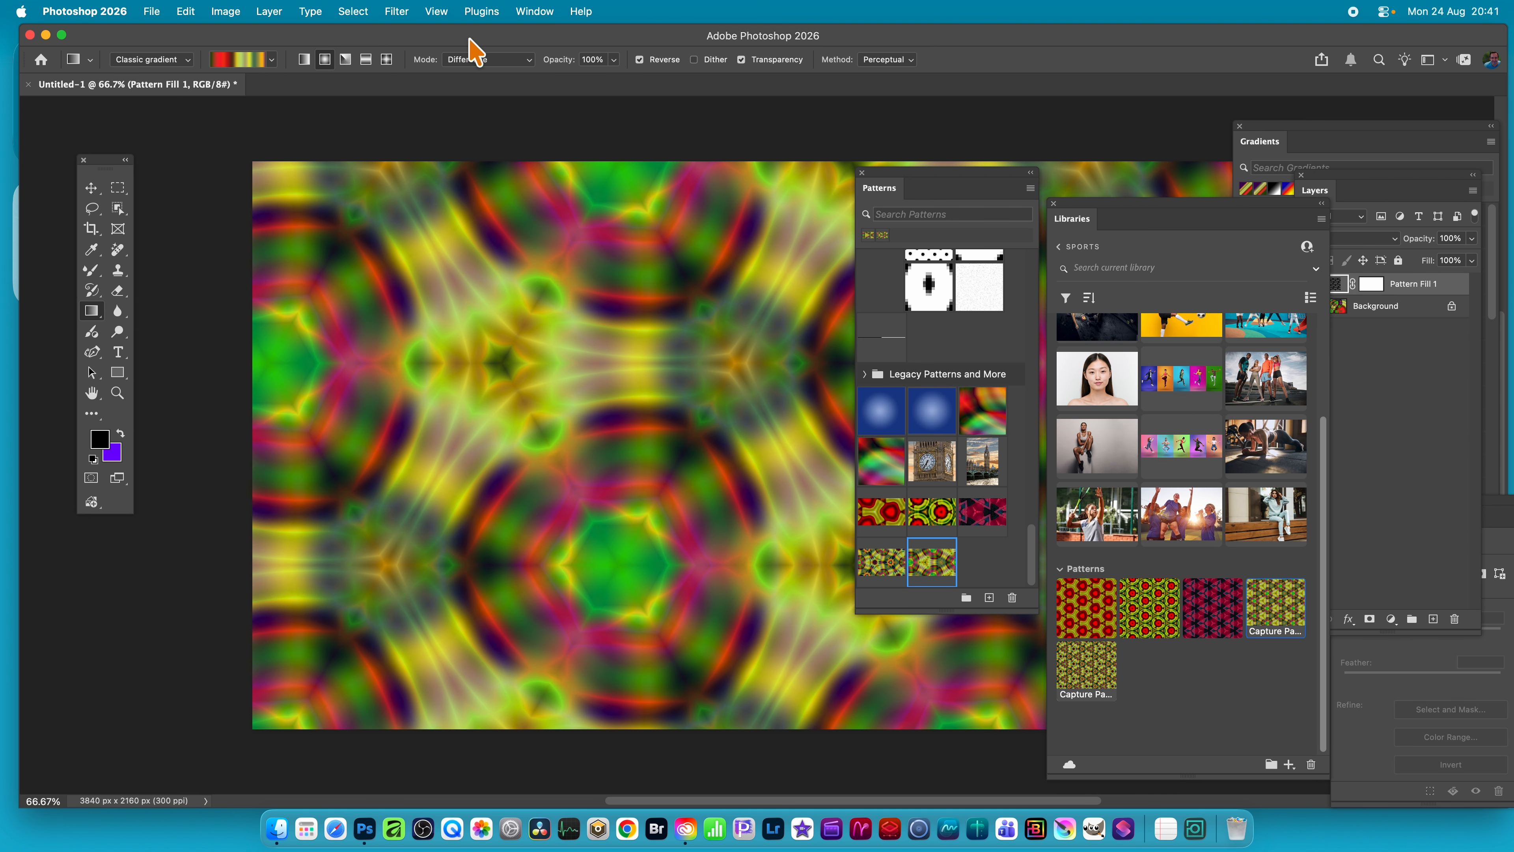
Set the Pattern Fill 1 layer's pattern scale to 25% and accept the fill options
left_click(269, 11)
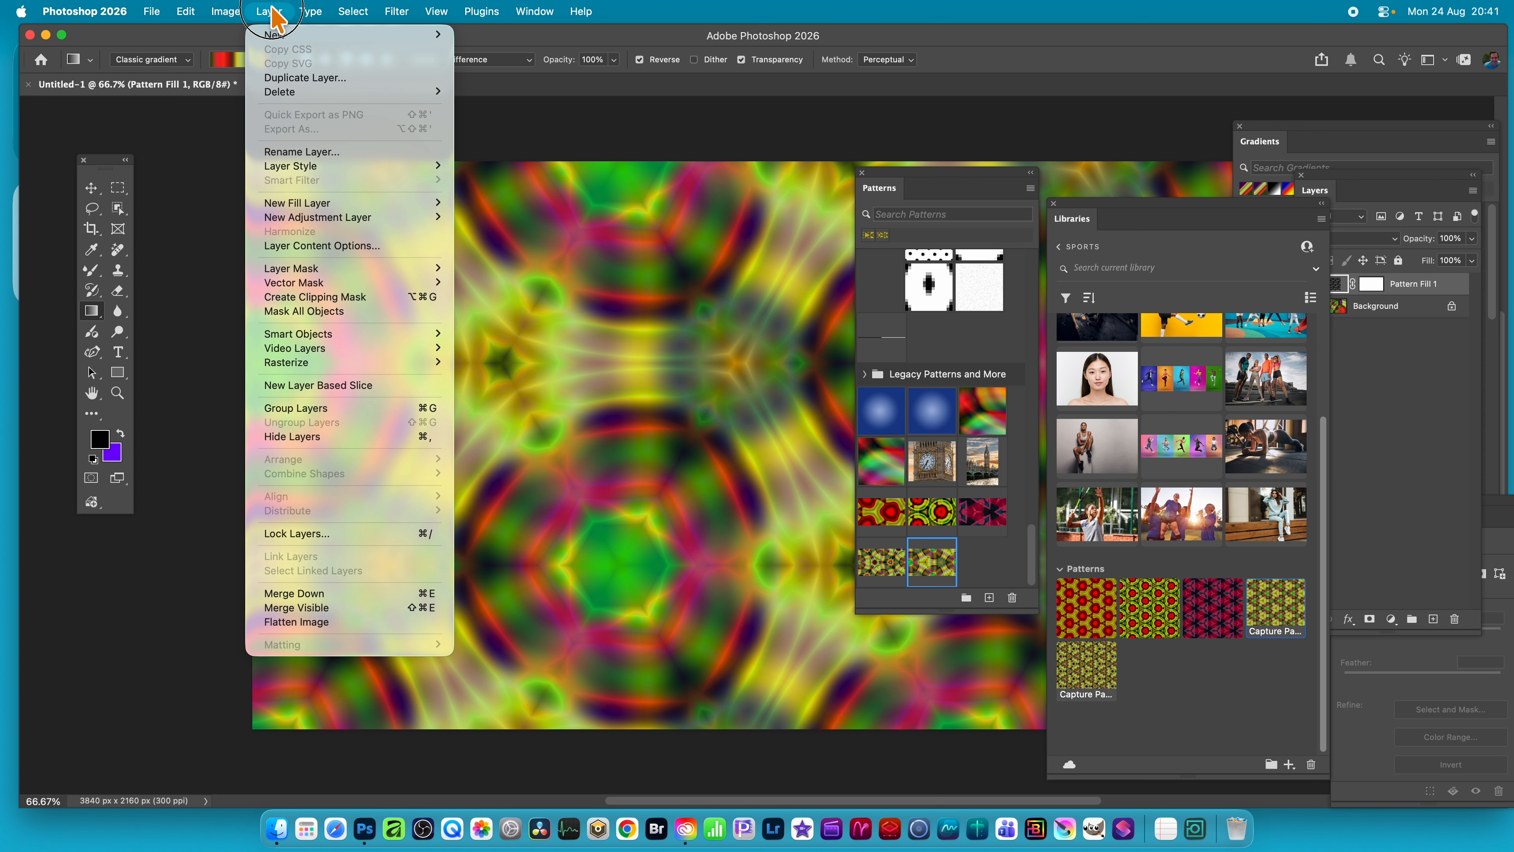
left_click(321, 246)
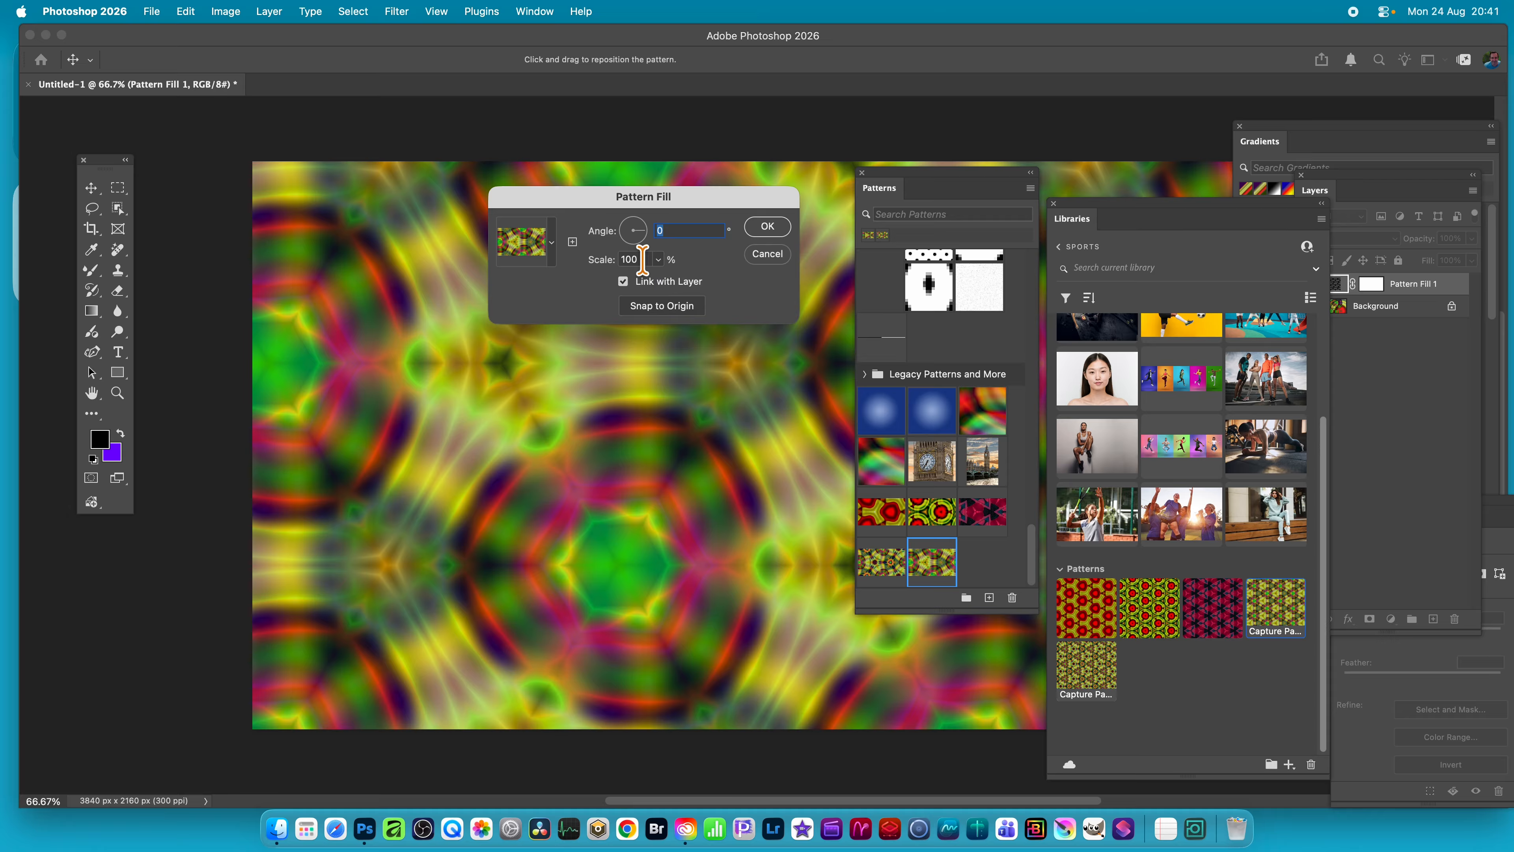
left_click_drag(641, 260, 573, 247)
type("25")
key("Tab")
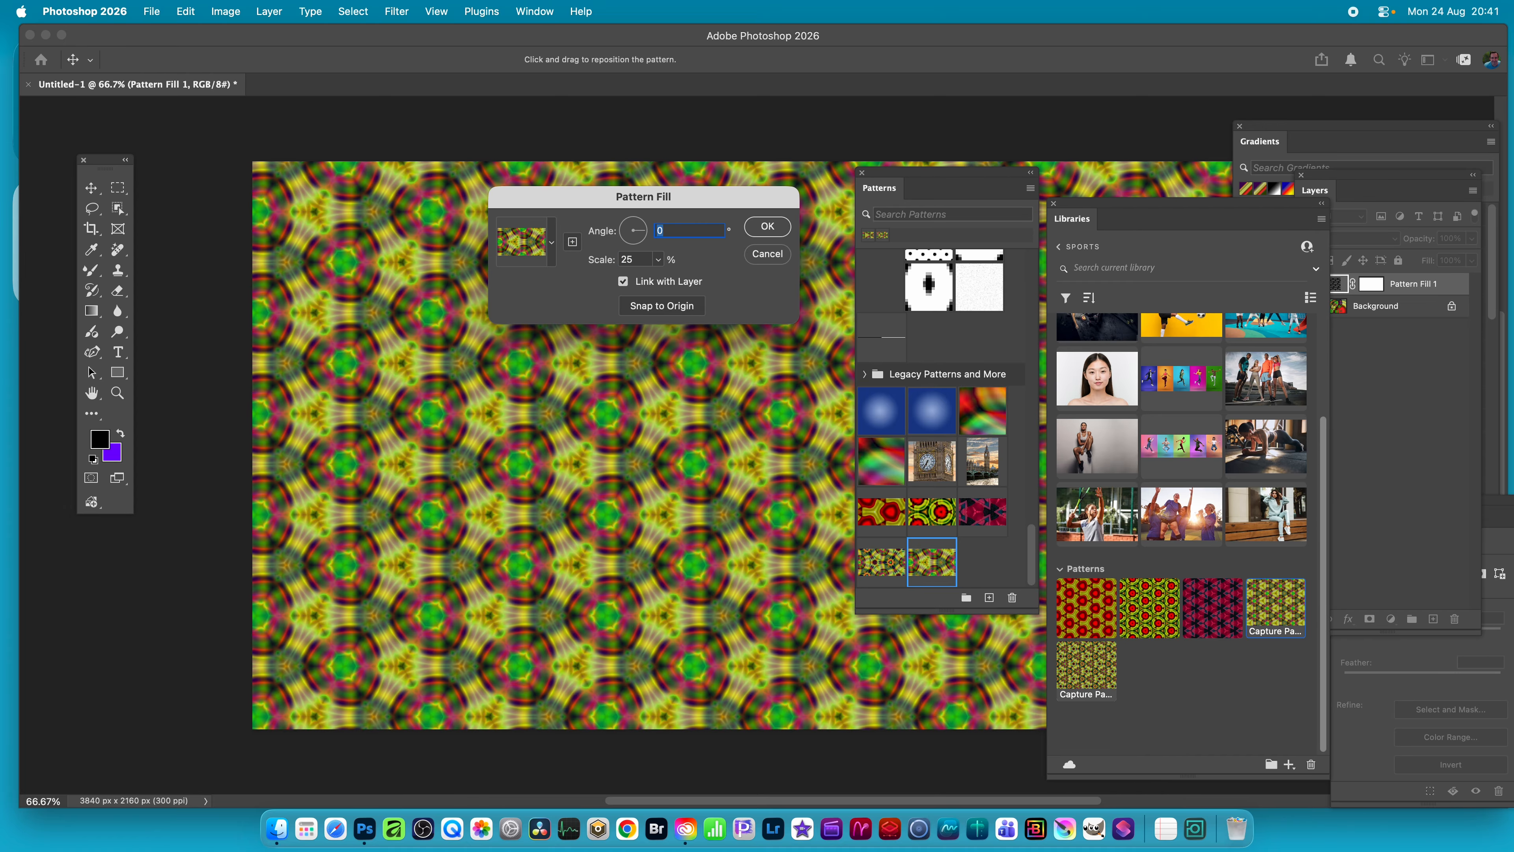
left_click(645, 232)
left_click(766, 227)
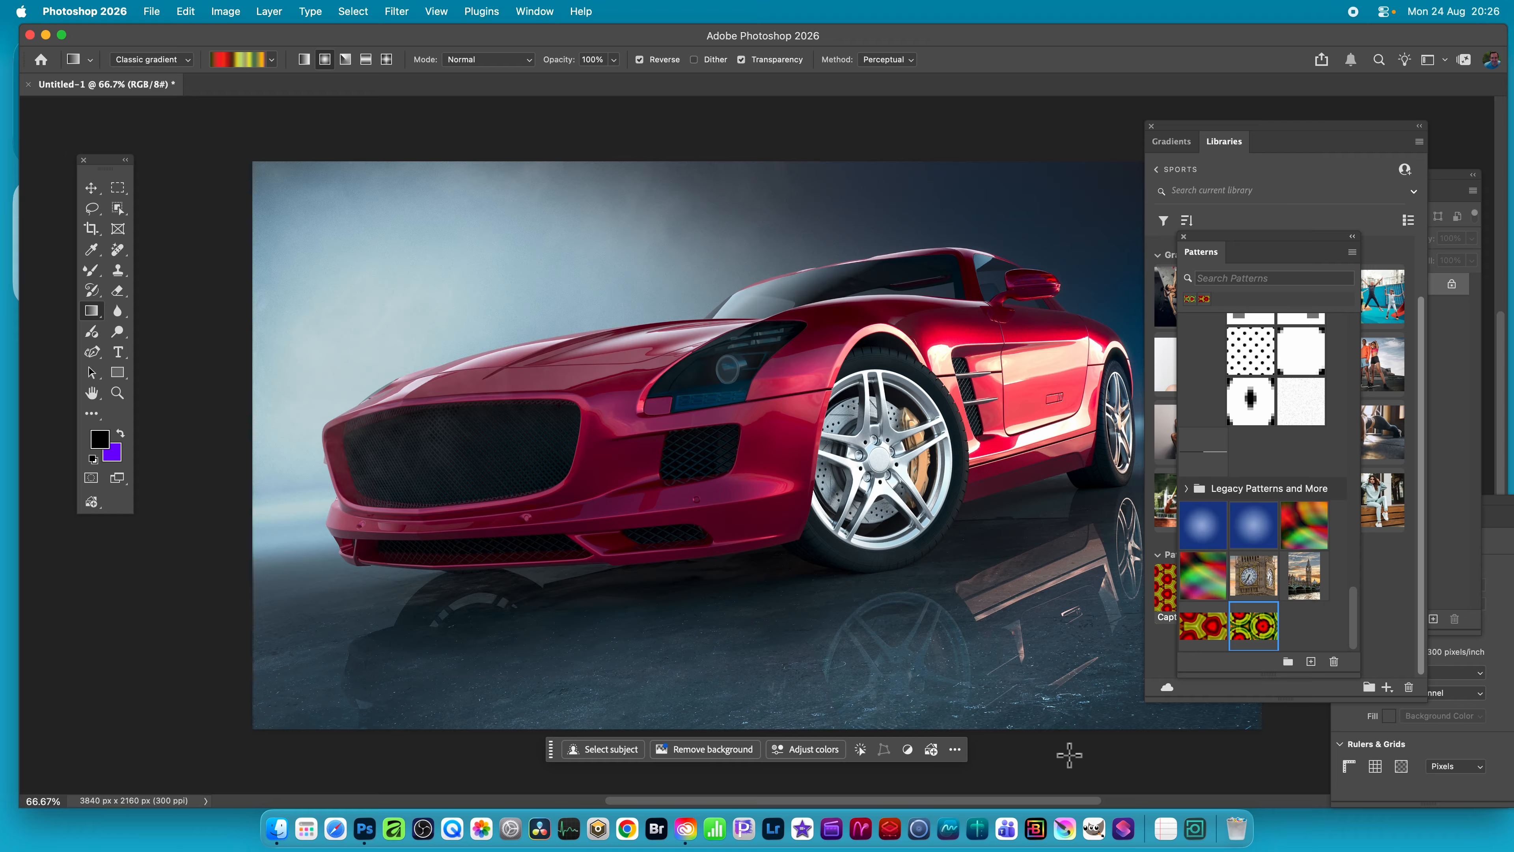
left_click(158, 11)
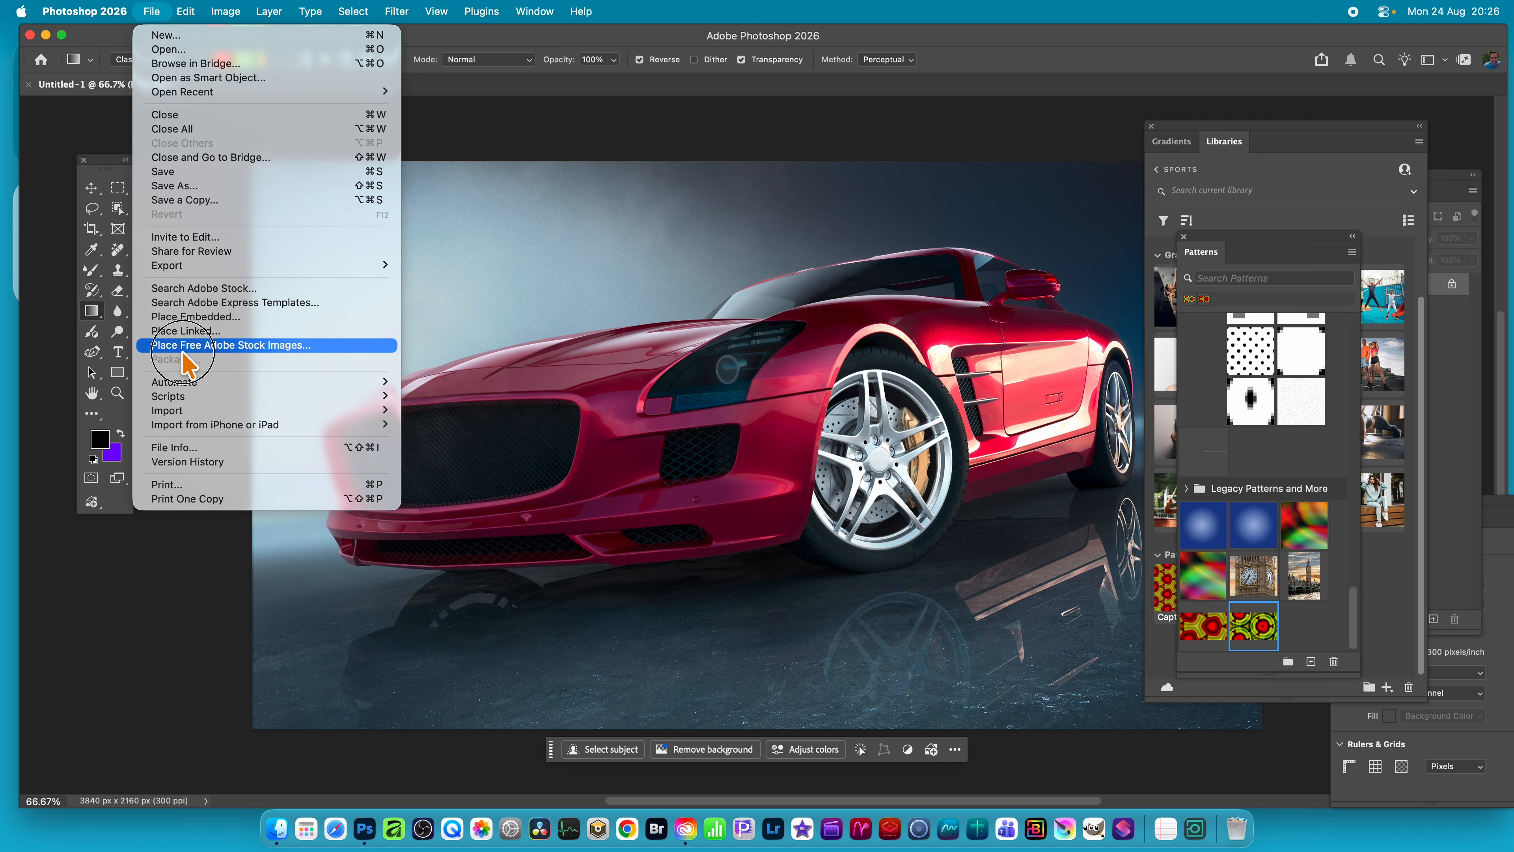
left_click(790, 451)
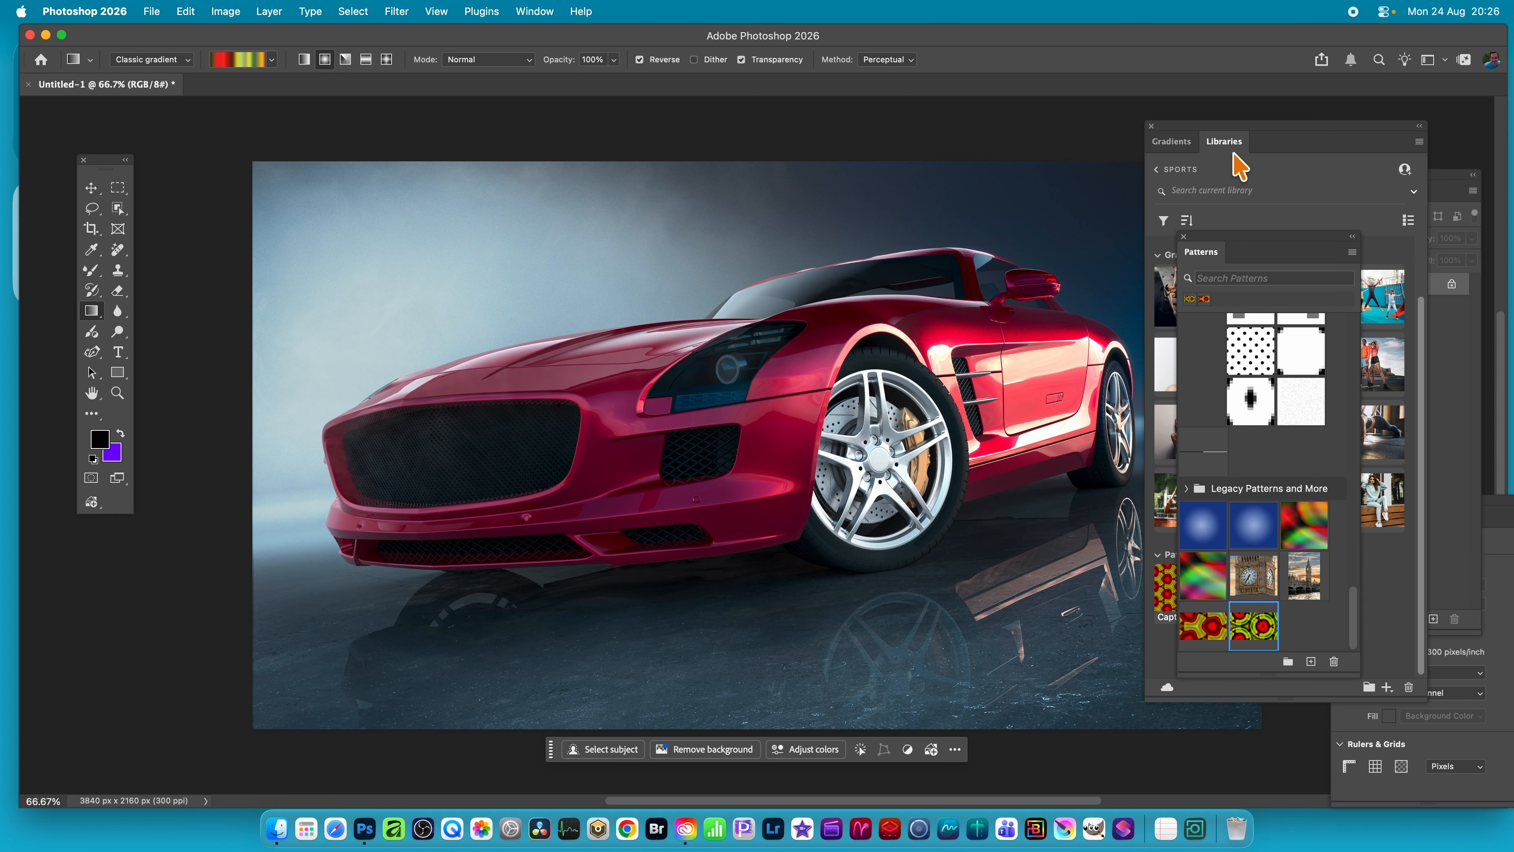
Separate the SPORTS library from the gradients group and start Extract from Image on the red car picture
left_click_drag(1232, 144, 1068, 128)
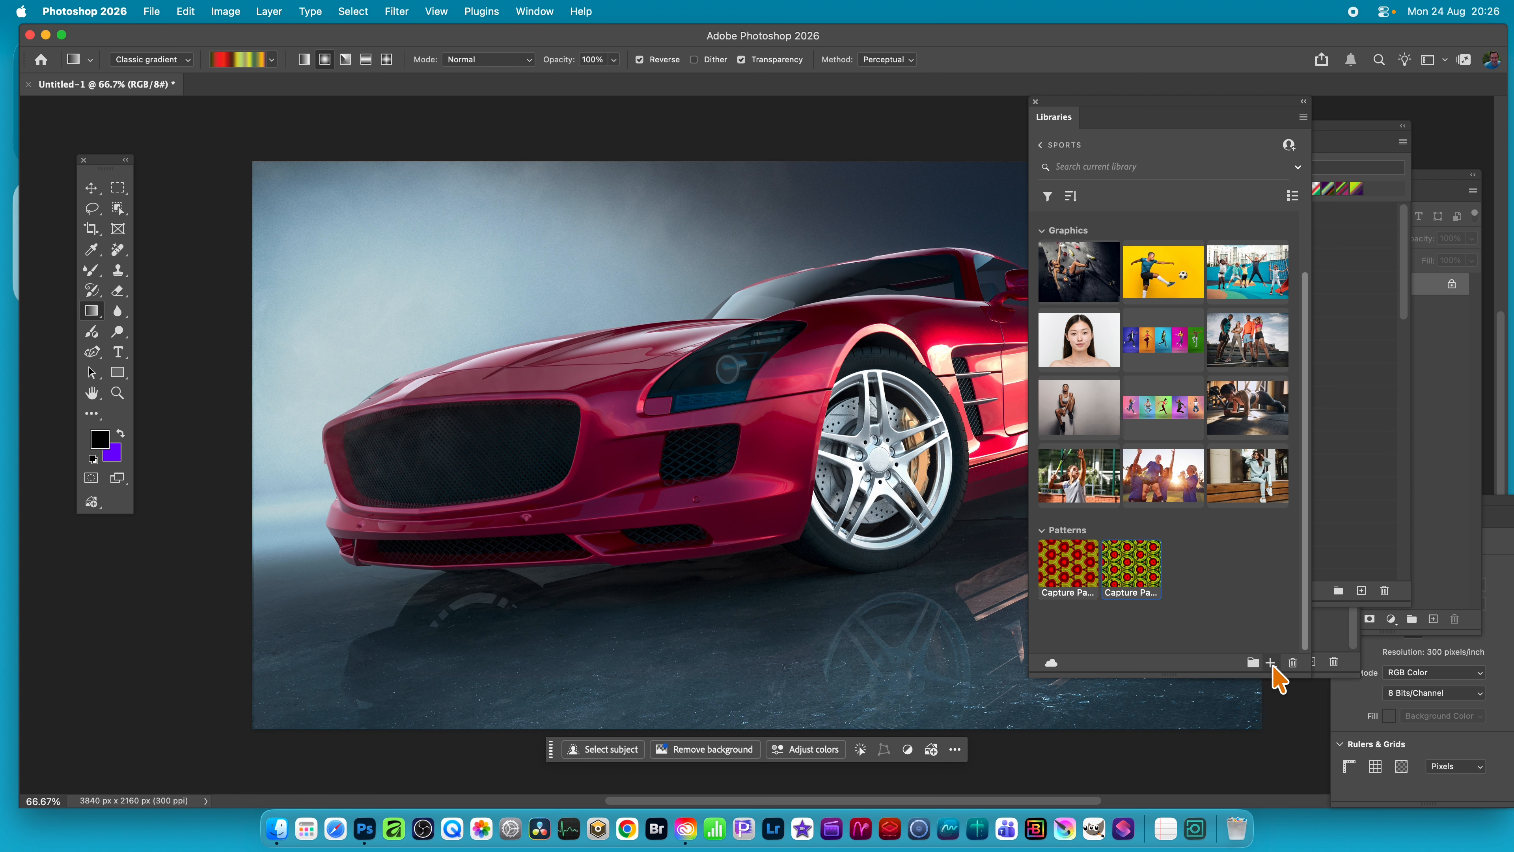
left_click(1272, 663)
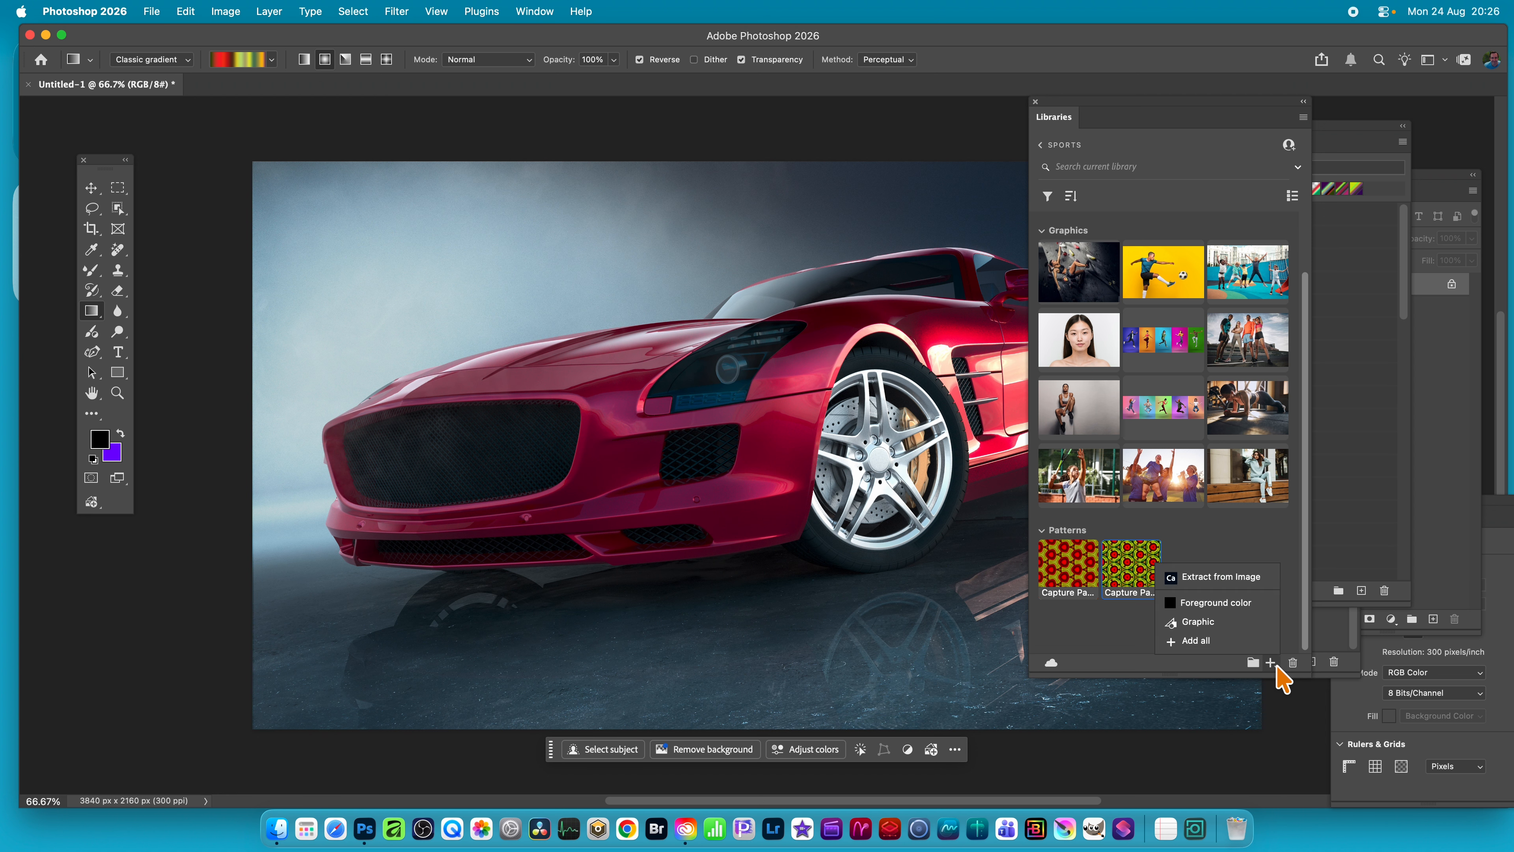
left_click(1228, 578)
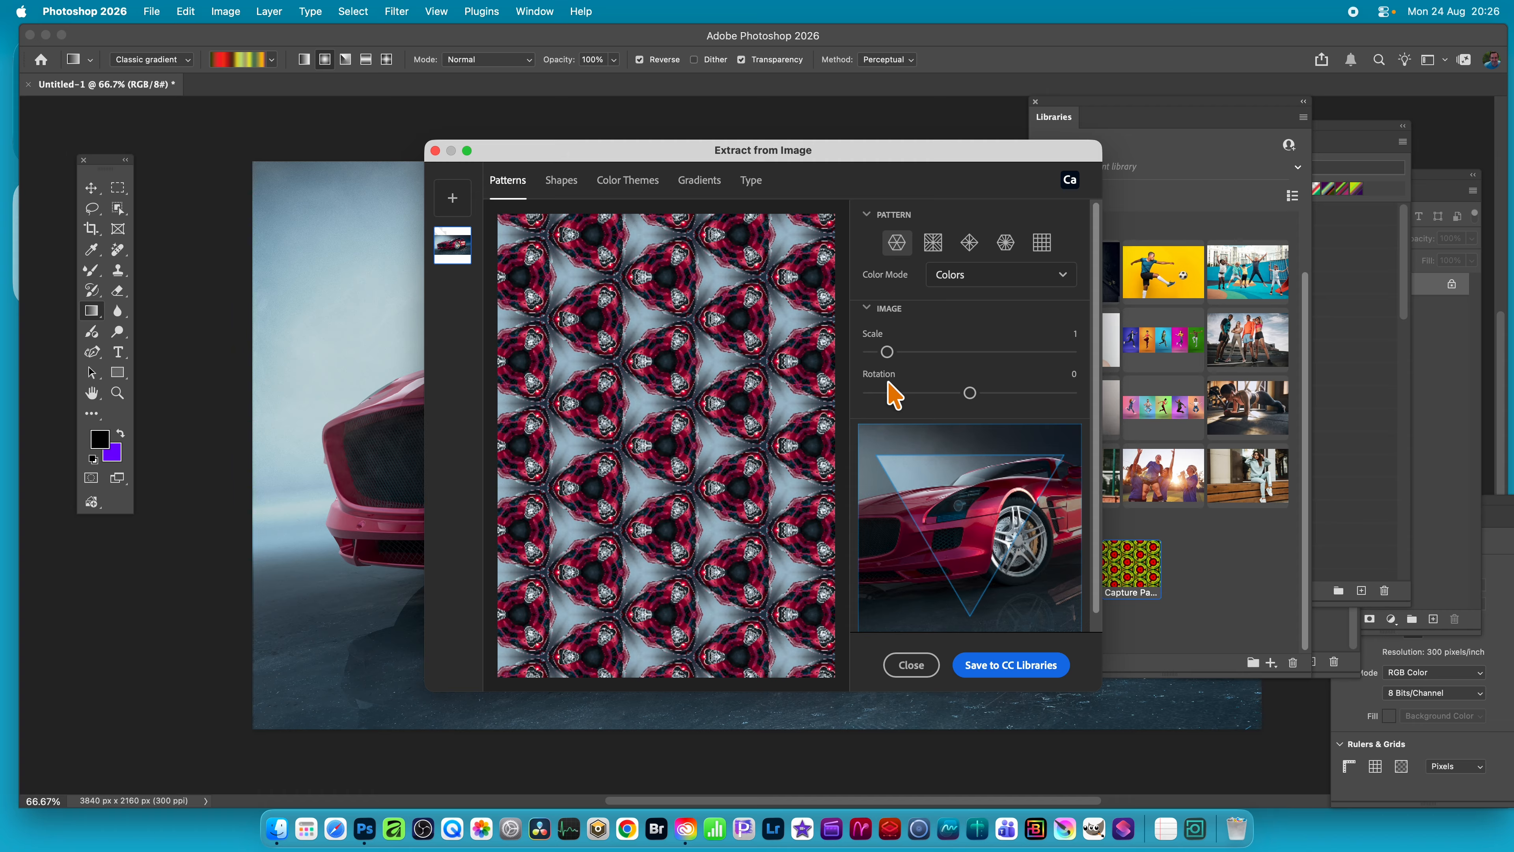
Try smaller image scales for the car pattern, then set the scale to 3.4 and the rotation to 40
mouse_move(888, 352)
left_mouse_down()
mouse_move(1005, 361)
mouse_move(878, 366)
left_mouse_up()
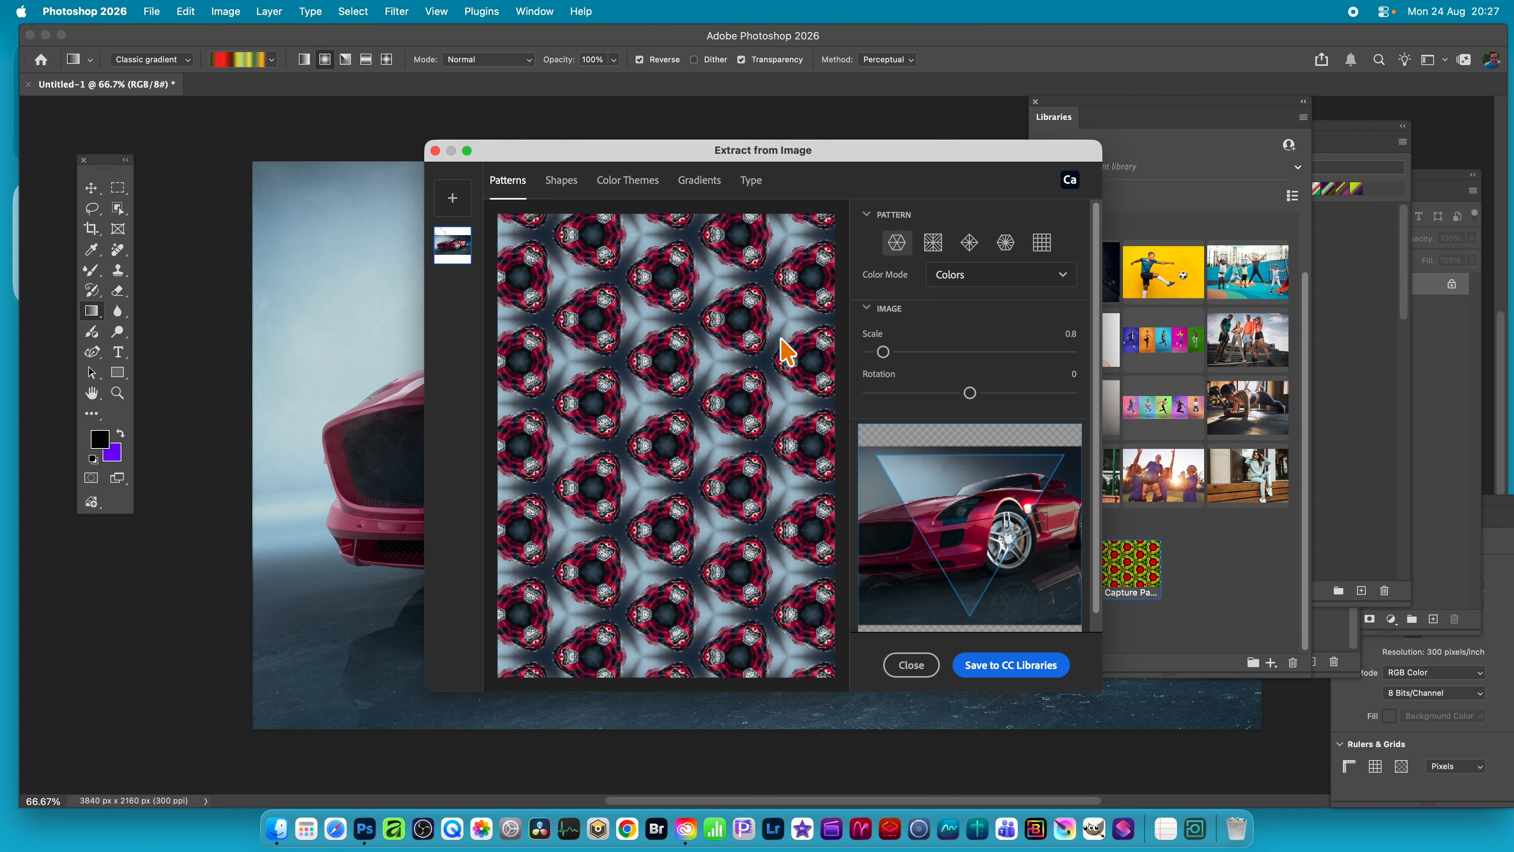
left_click_drag(883, 352, 875, 357)
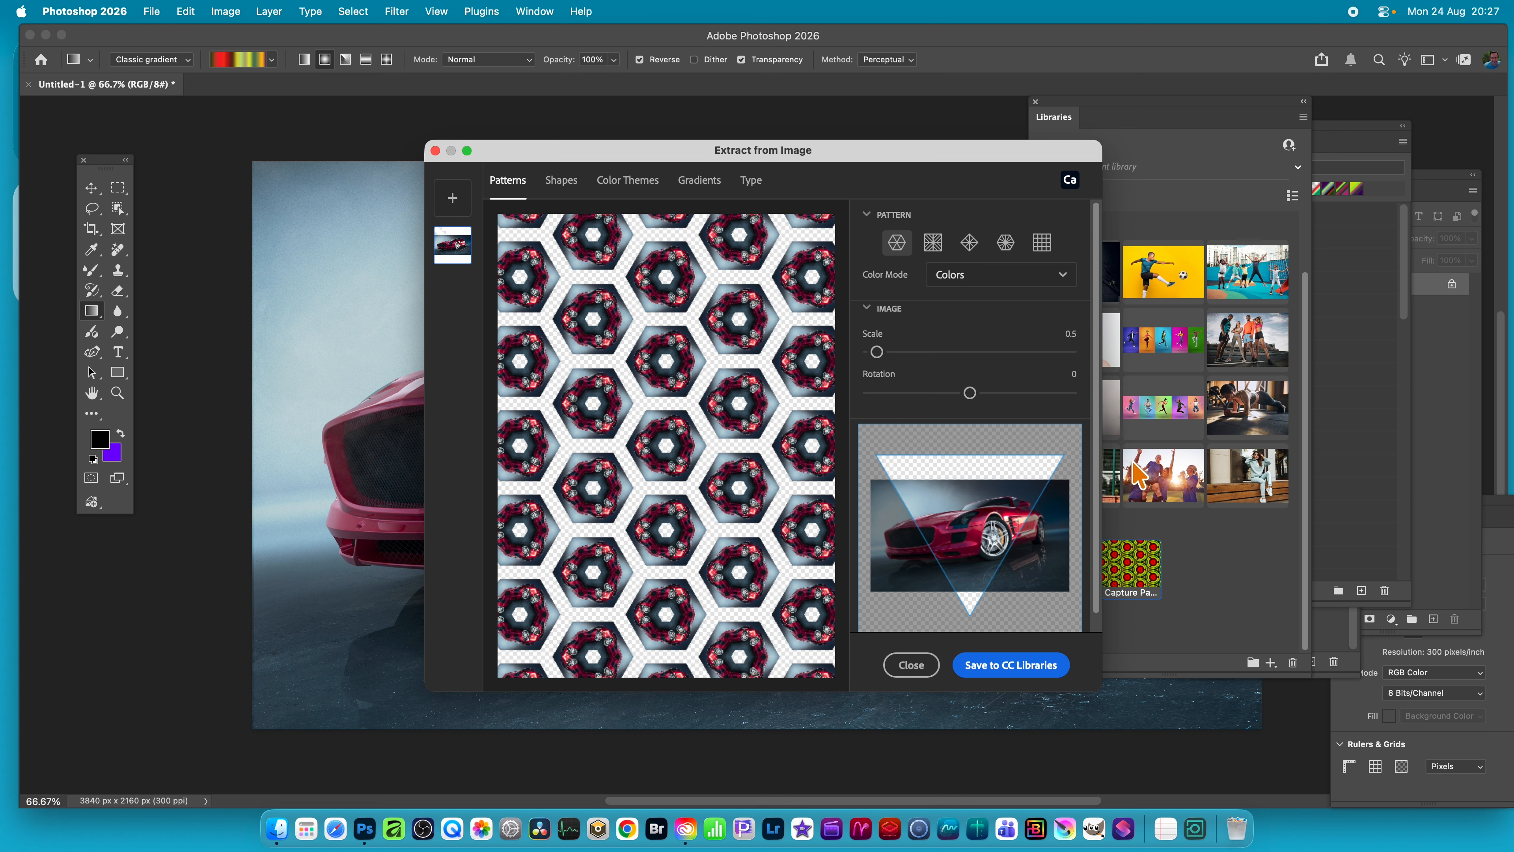
left_click(900, 352)
left_click_drag(900, 352, 937, 352)
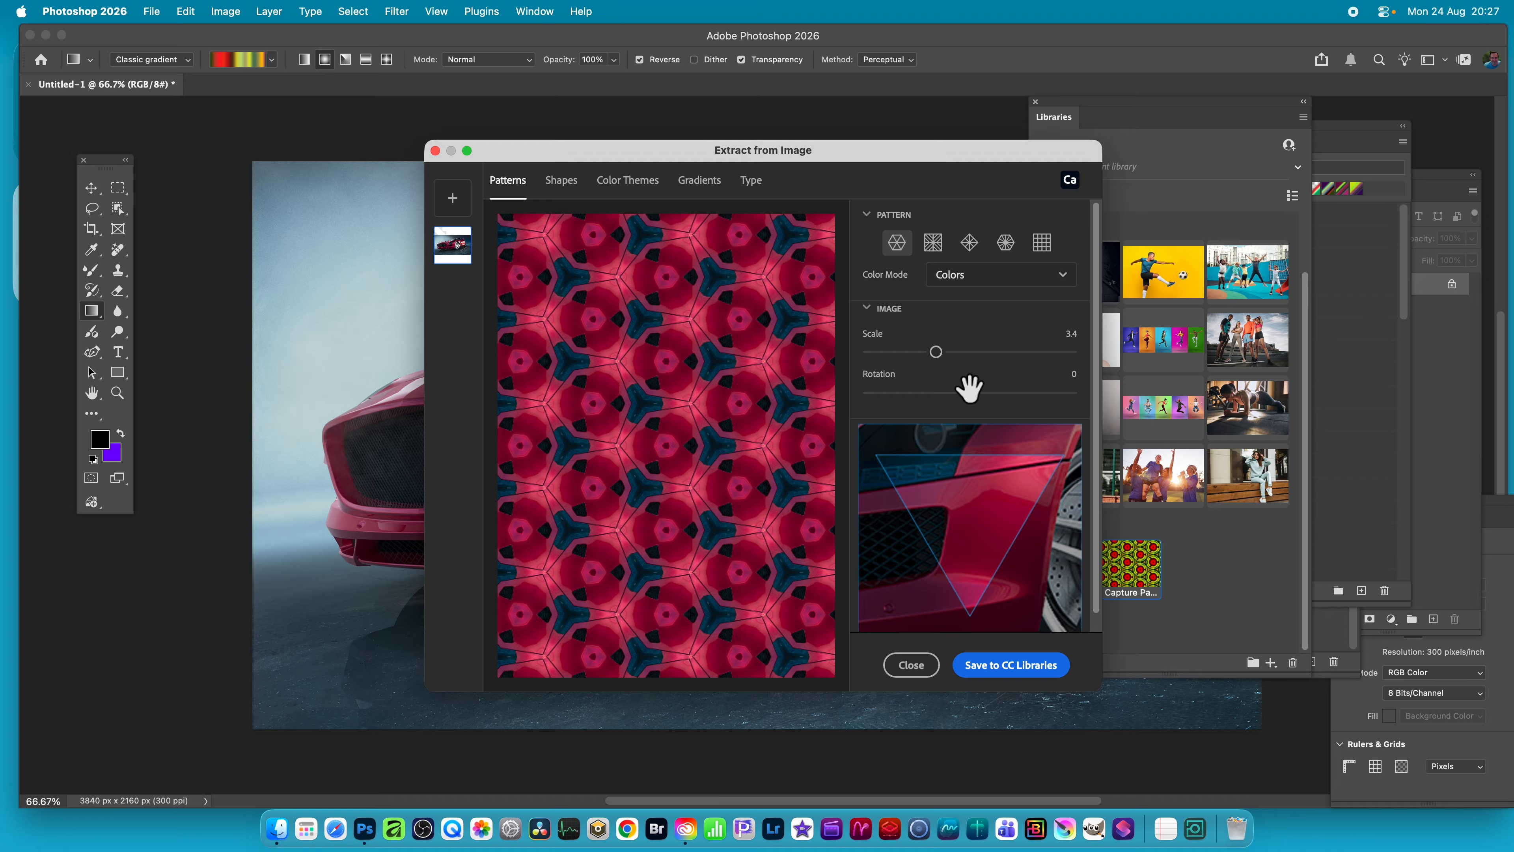
mouse_move(970, 392)
left_mouse_down()
mouse_move(957, 392)
mouse_move(1022, 392)
mouse_move(992, 392)
left_mouse_up()
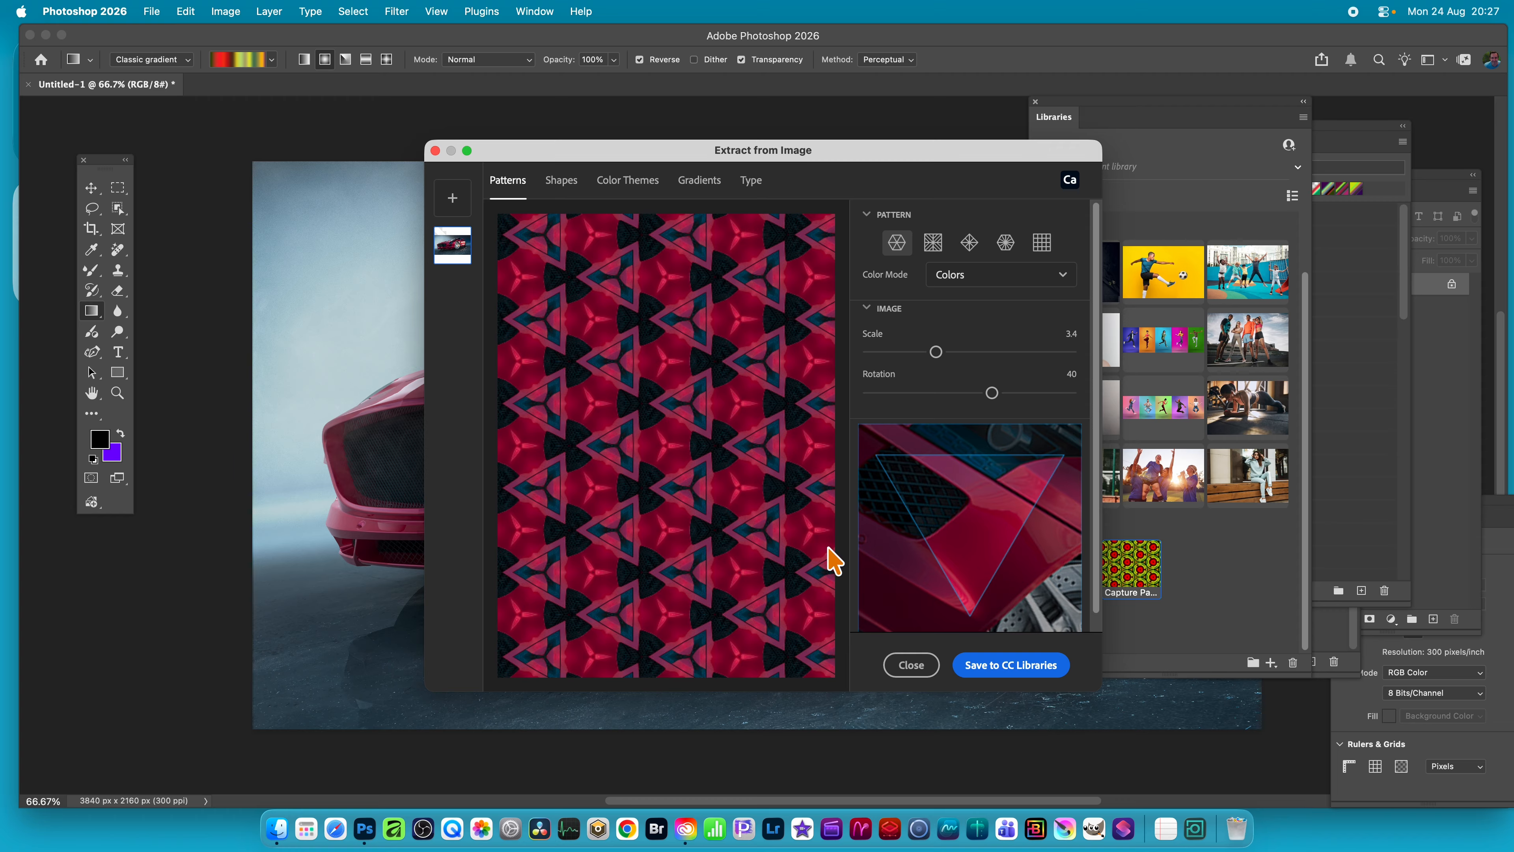
Save the red car pattern to CC Libraries and close the extraction window
left_click(1011, 673)
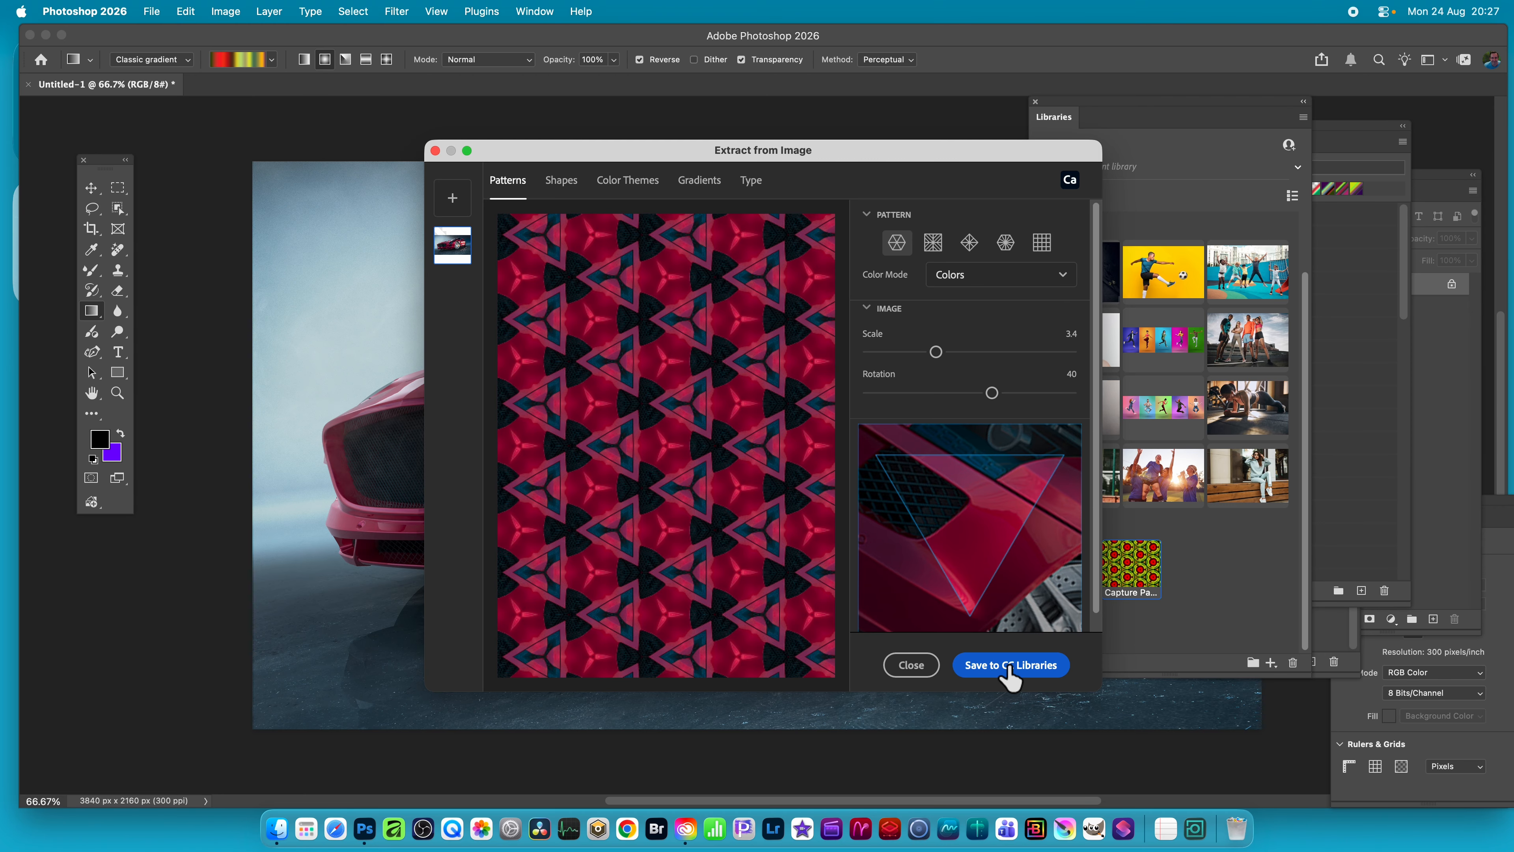
left_click(1012, 669)
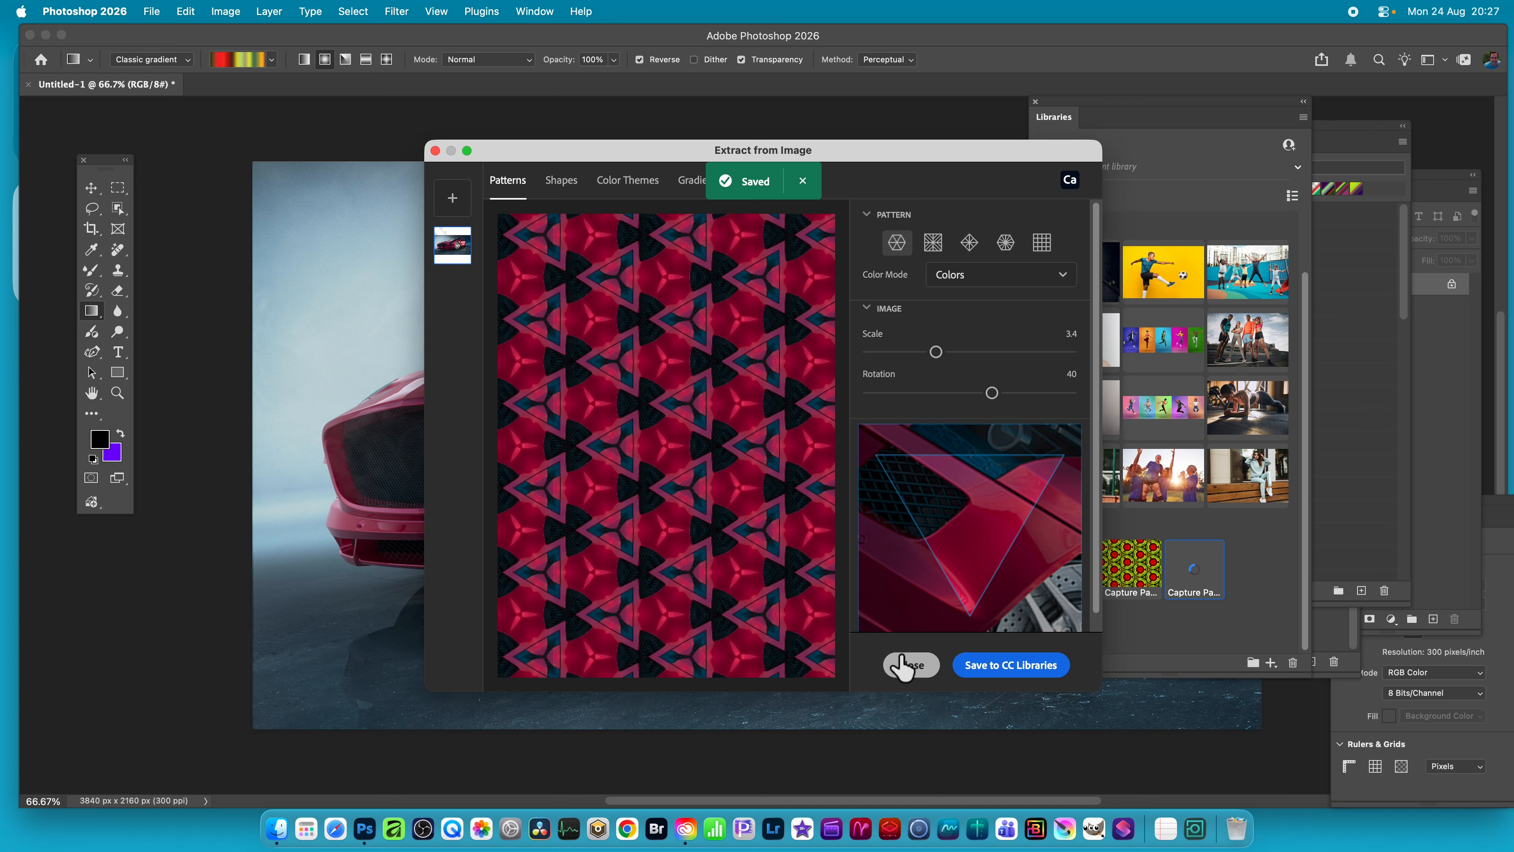
left_click(907, 665)
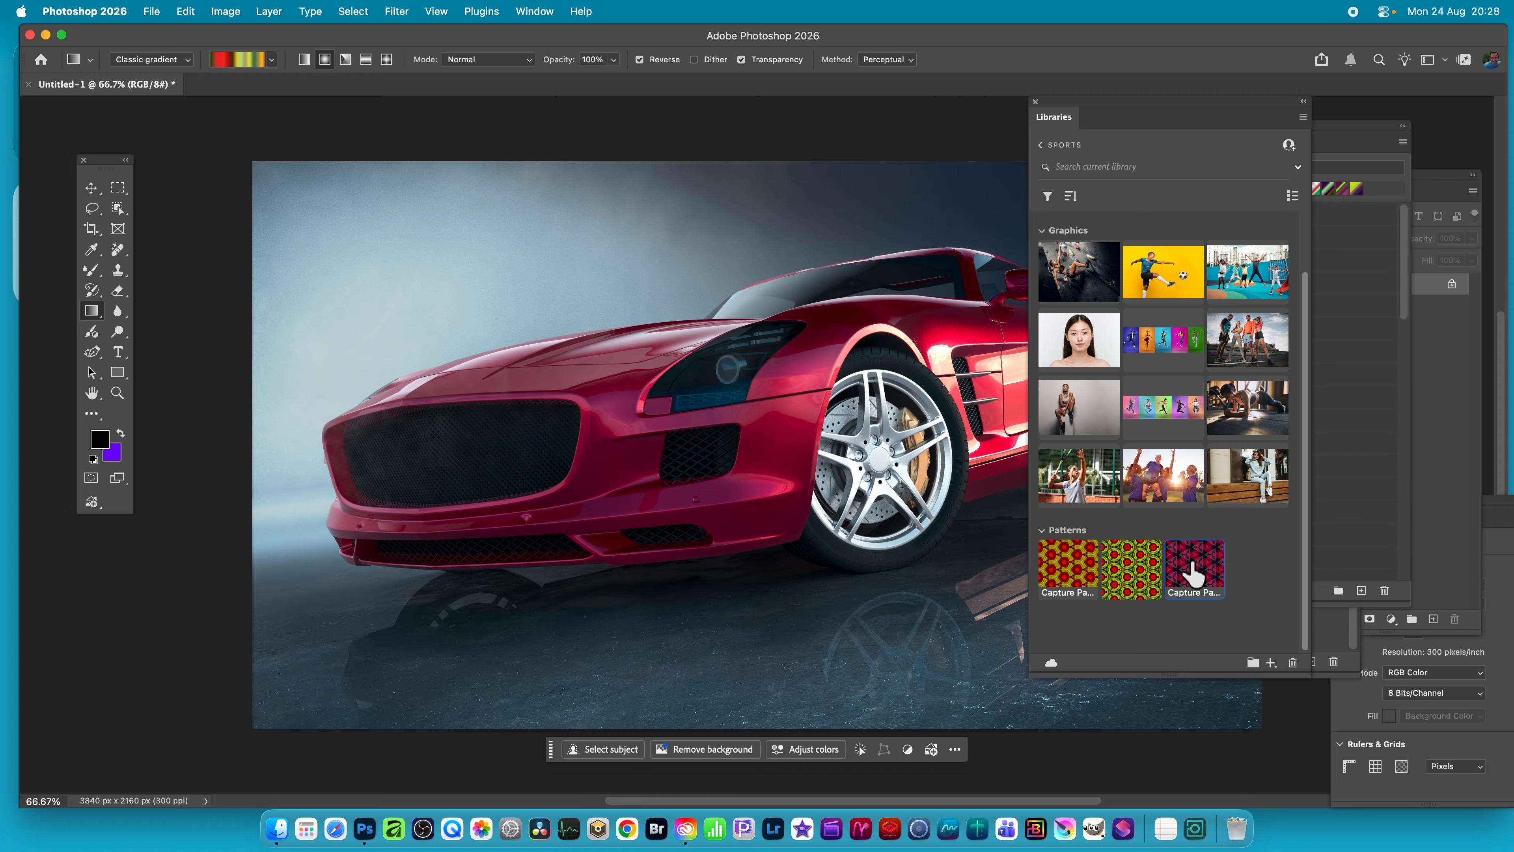
Create a pattern preset from the newly captured car pattern and bring the pattern presets to the front
right_click(1195, 562)
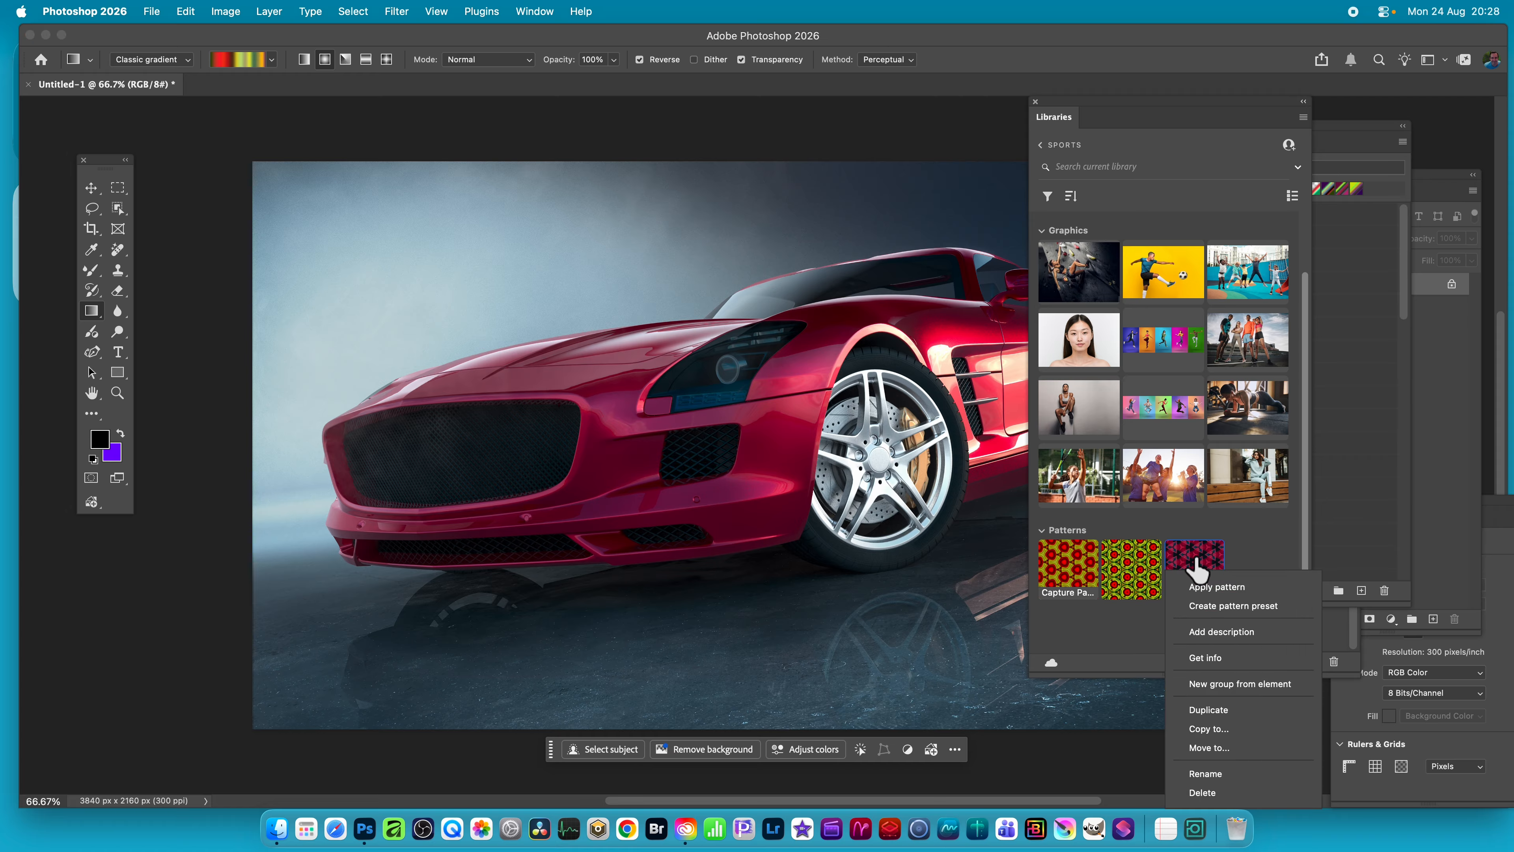
left_click(1263, 608)
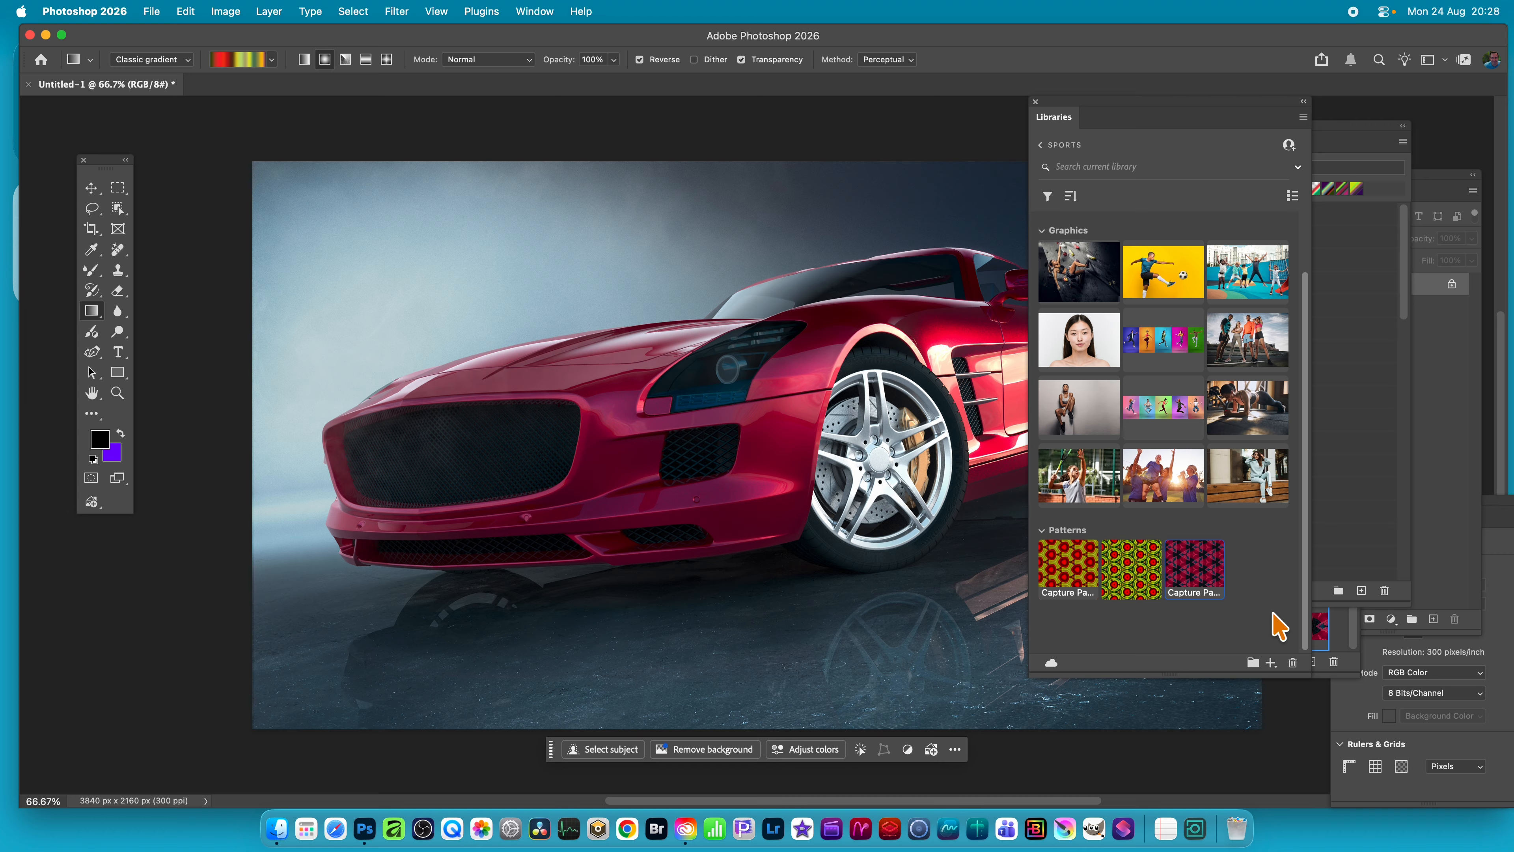
left_click(1349, 637)
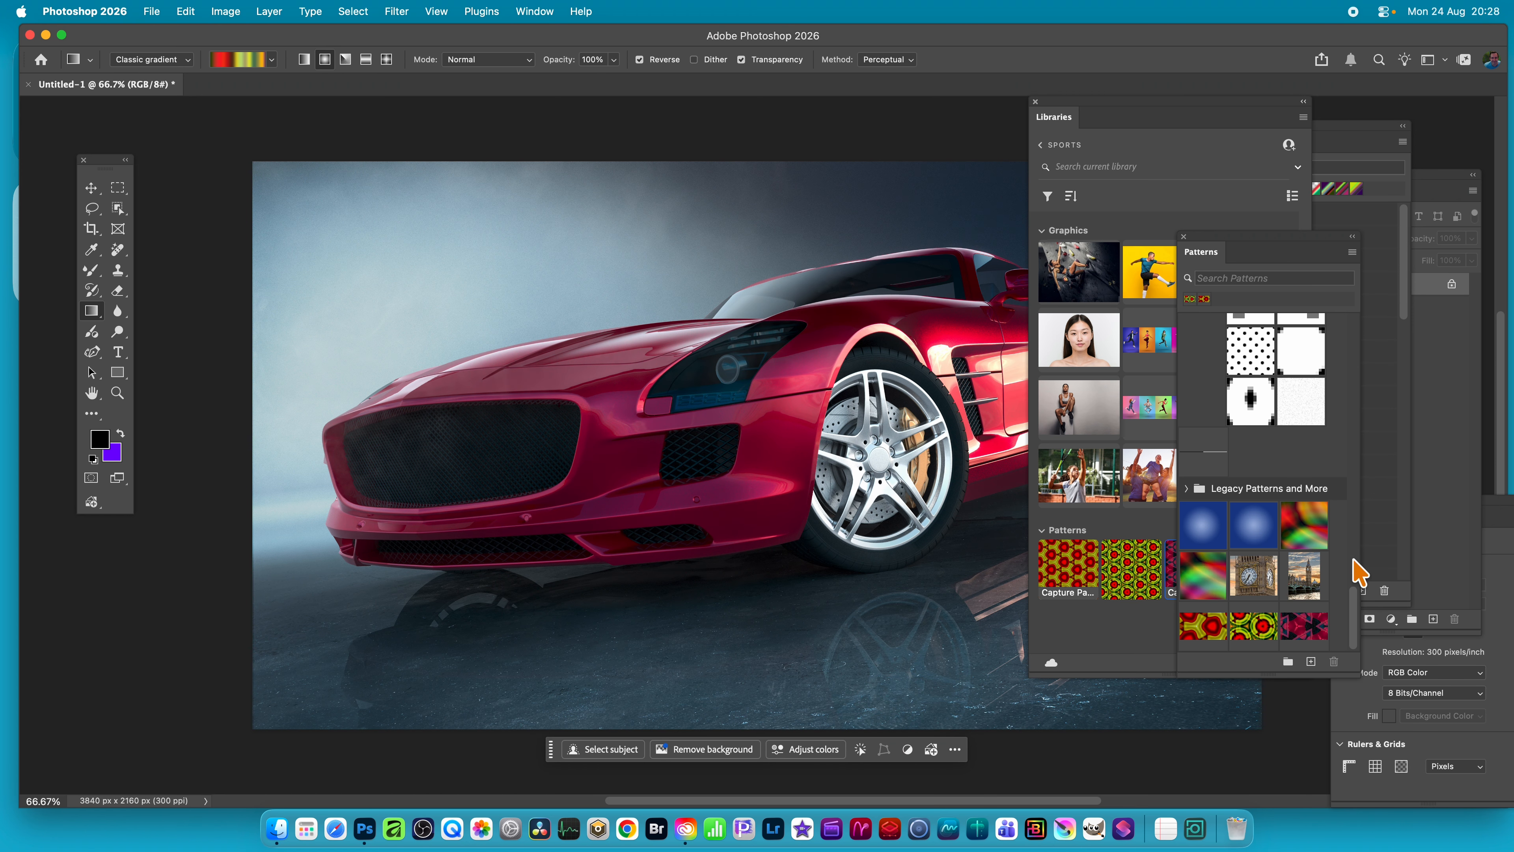
Separate the pattern presets from the SPORTS library and apply the new red car pattern to the canvas as a pattern fill
left_click(543, 13)
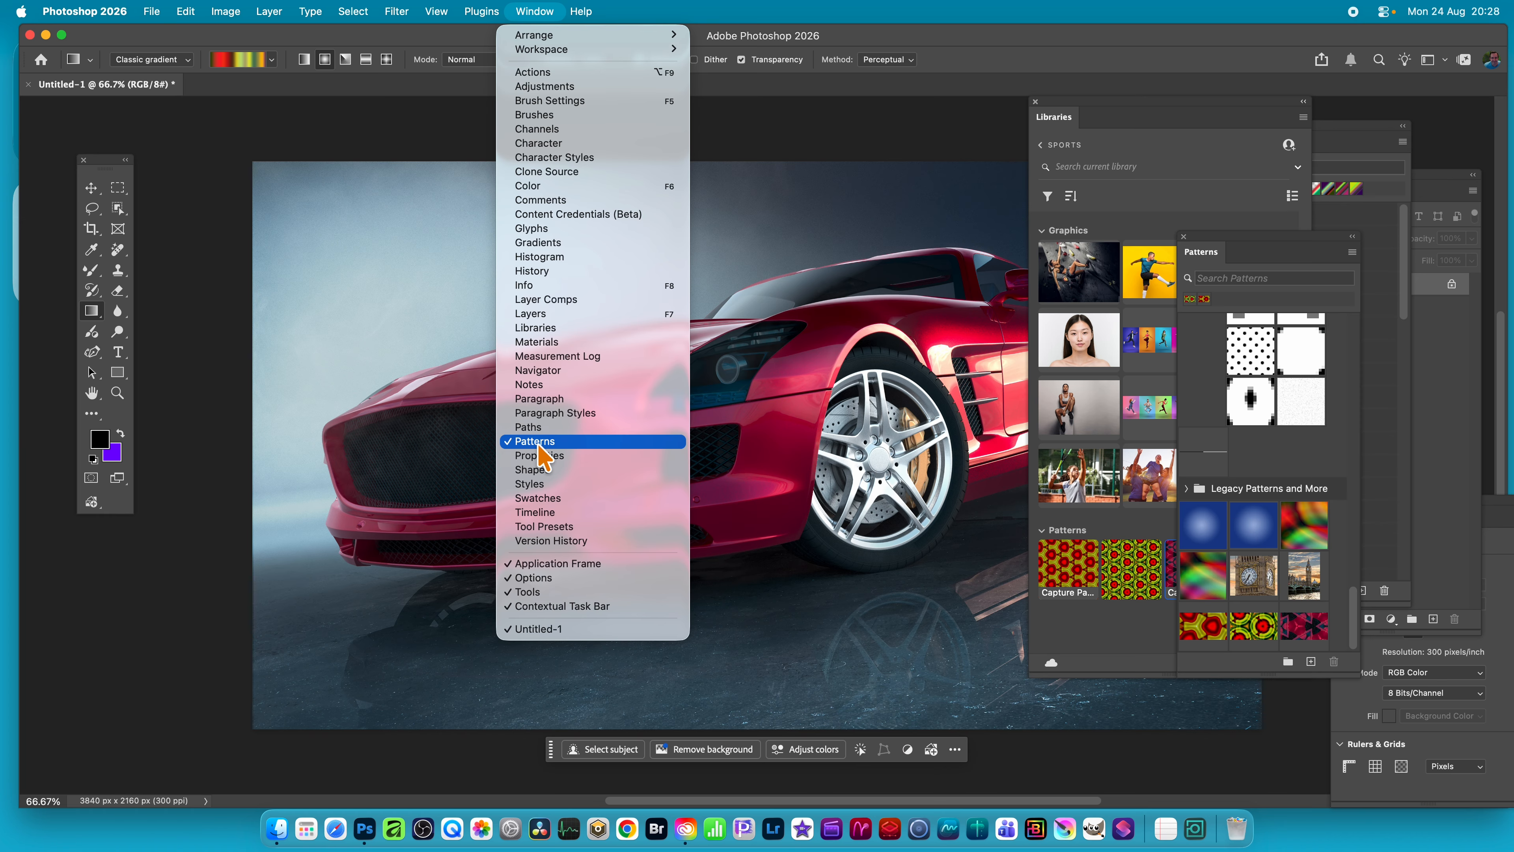
left_click(1219, 232)
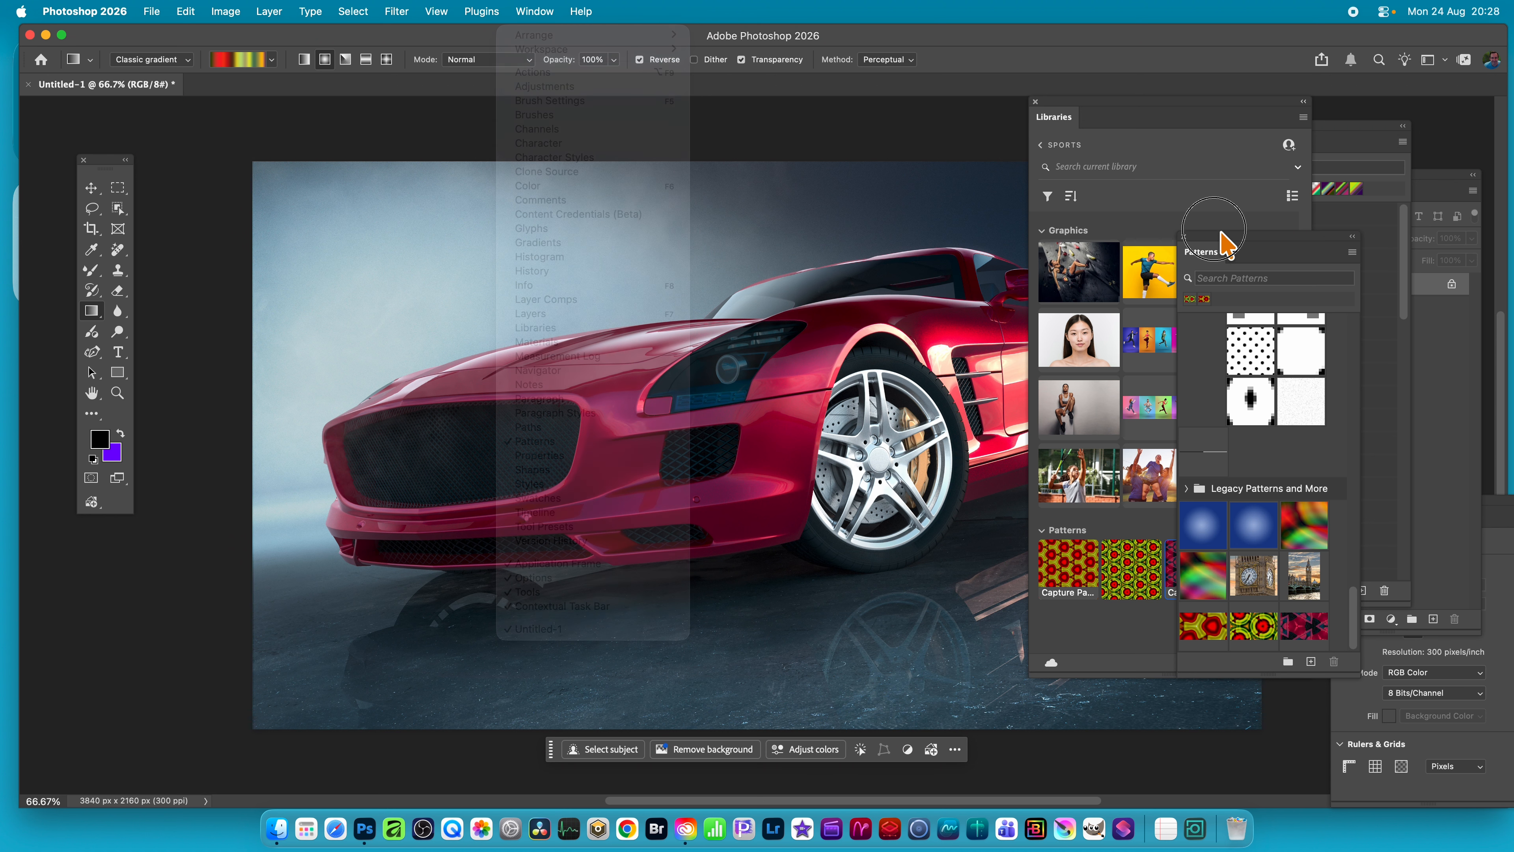
left_click_drag(1221, 232, 877, 177)
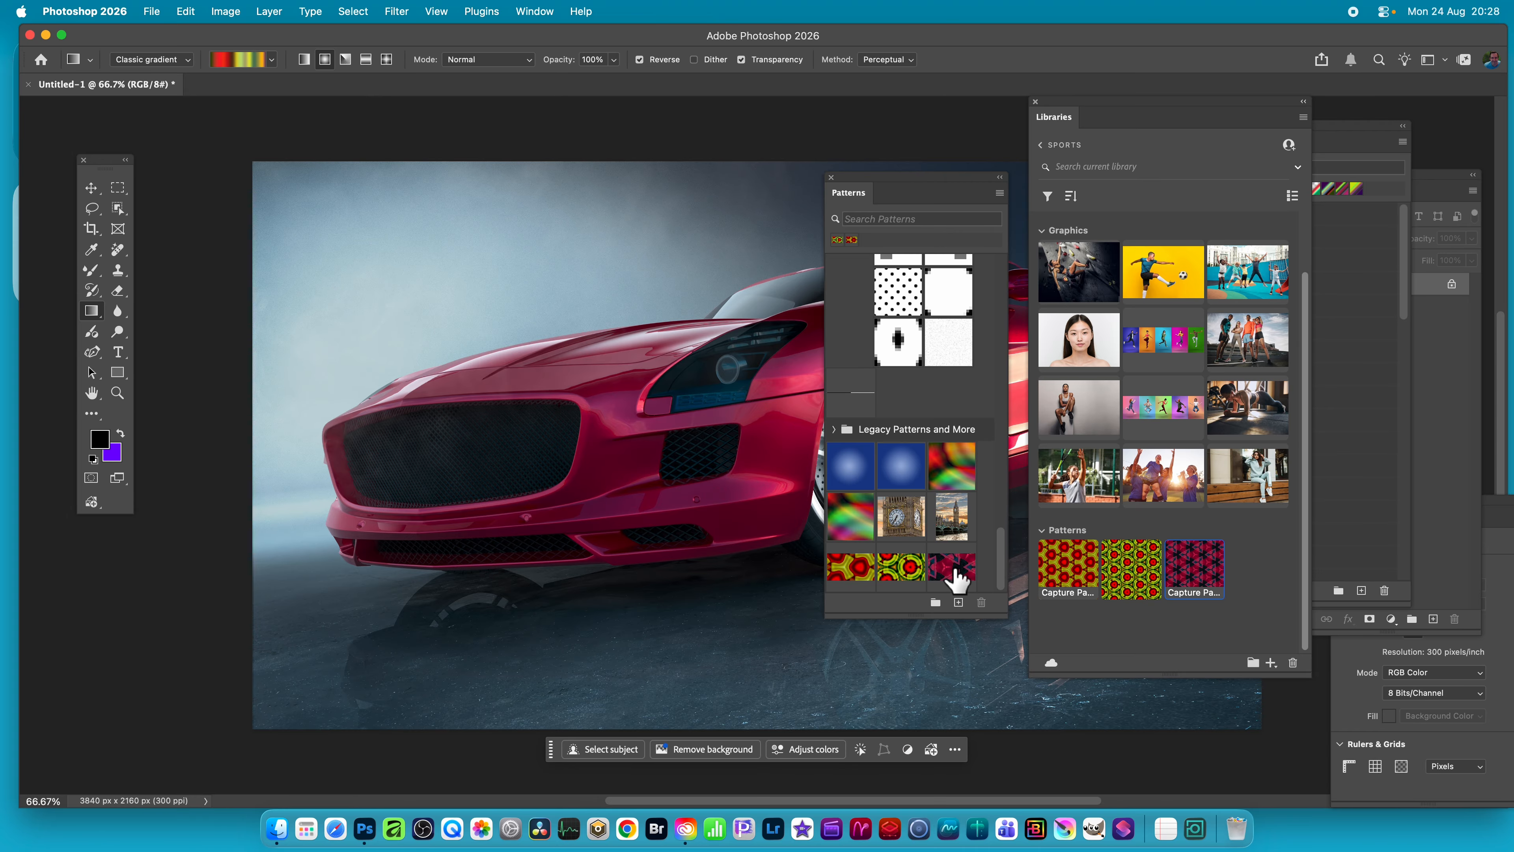
left_click_drag(957, 578, 594, 437)
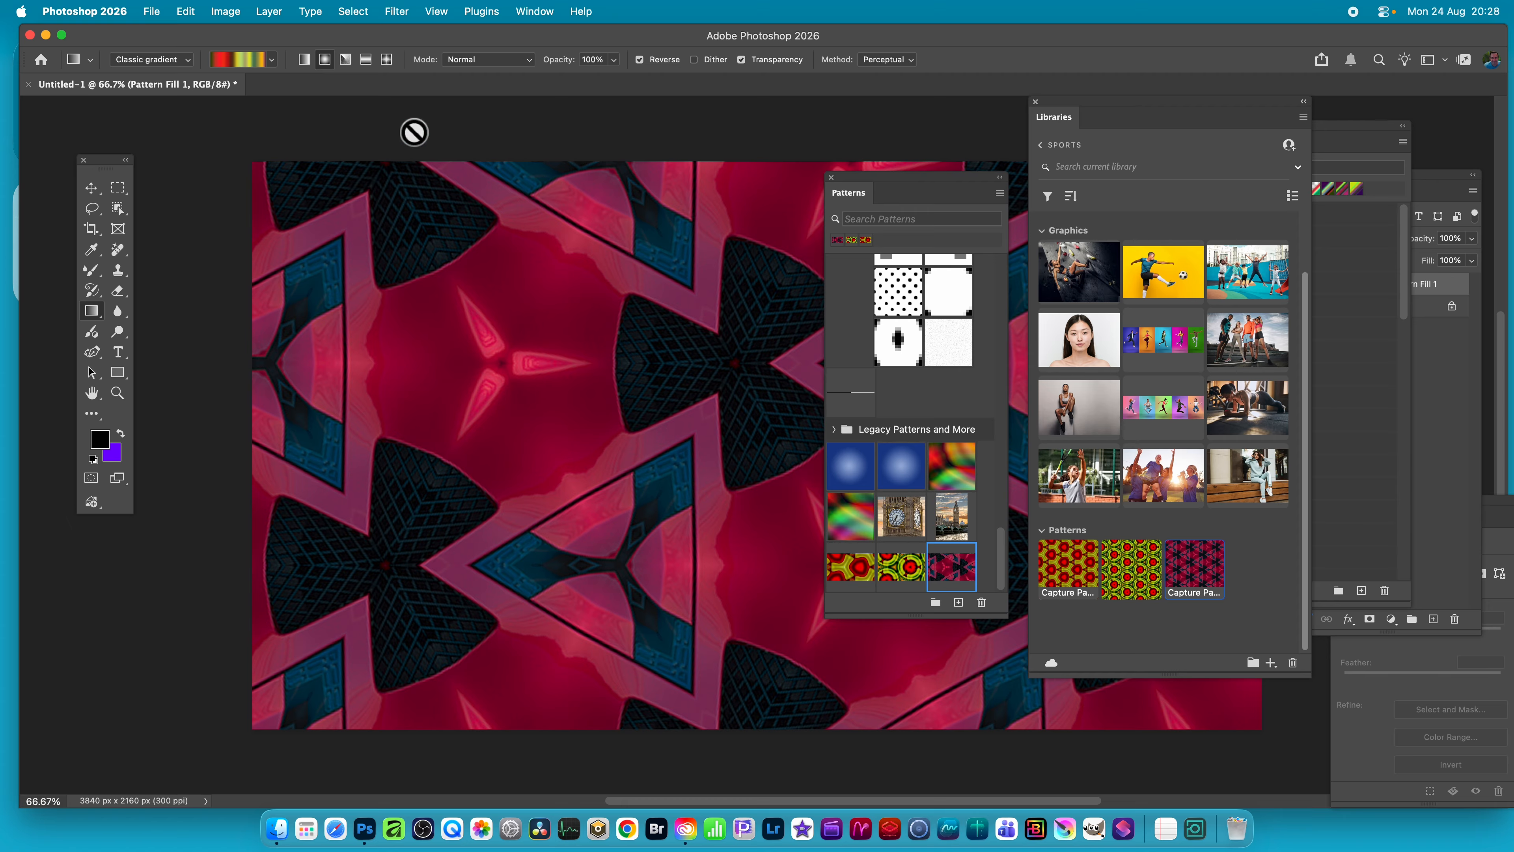
Edit the pattern fill layer's content, setting the angle to about -30.4° and the scale to 25%
left_click(270, 13)
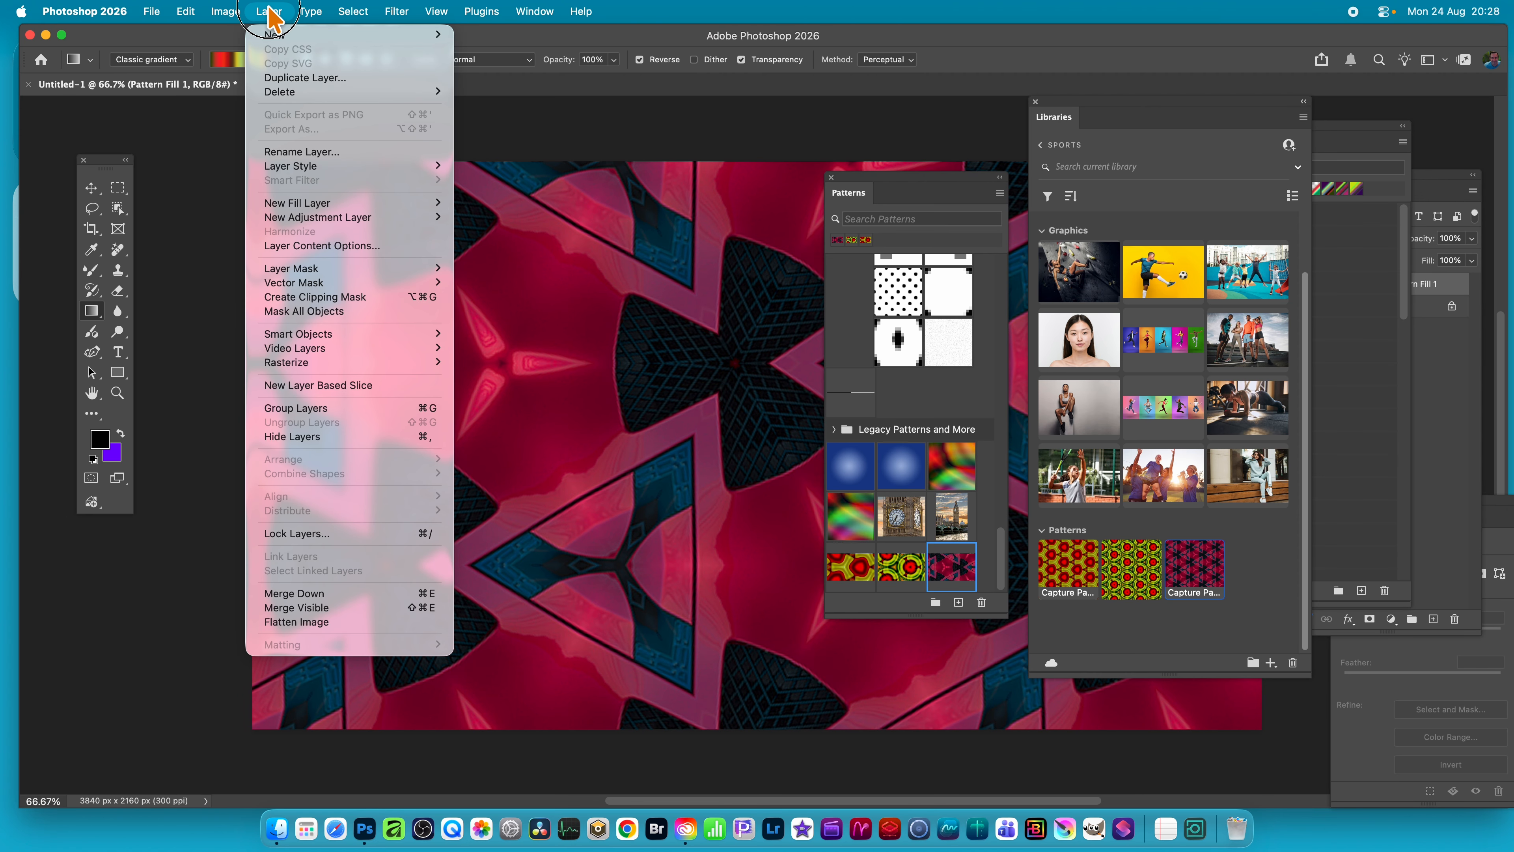
left_click(320, 247)
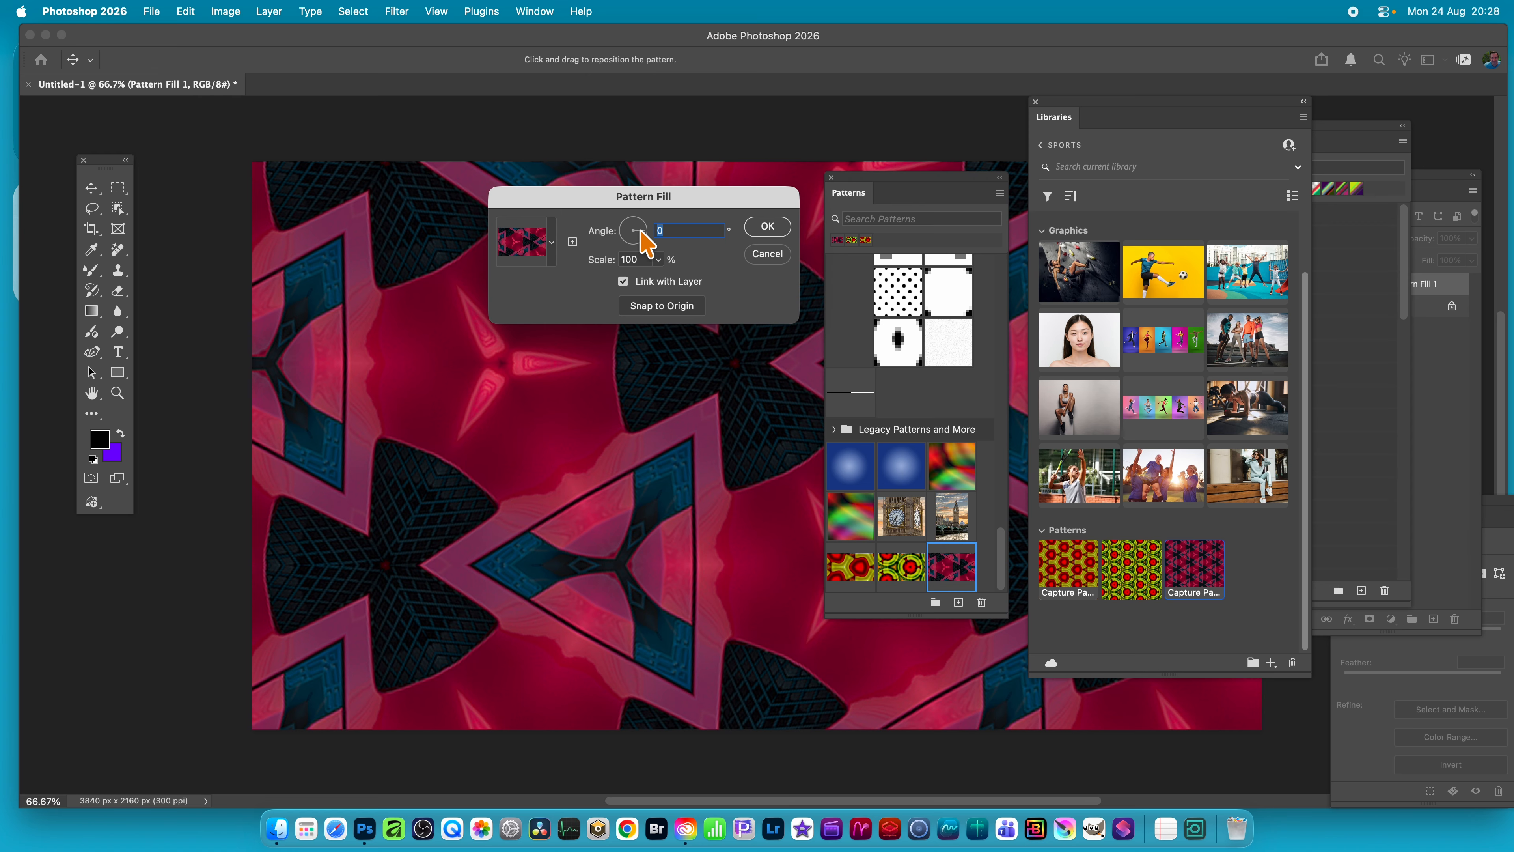
left_click_drag(641, 231, 644, 236)
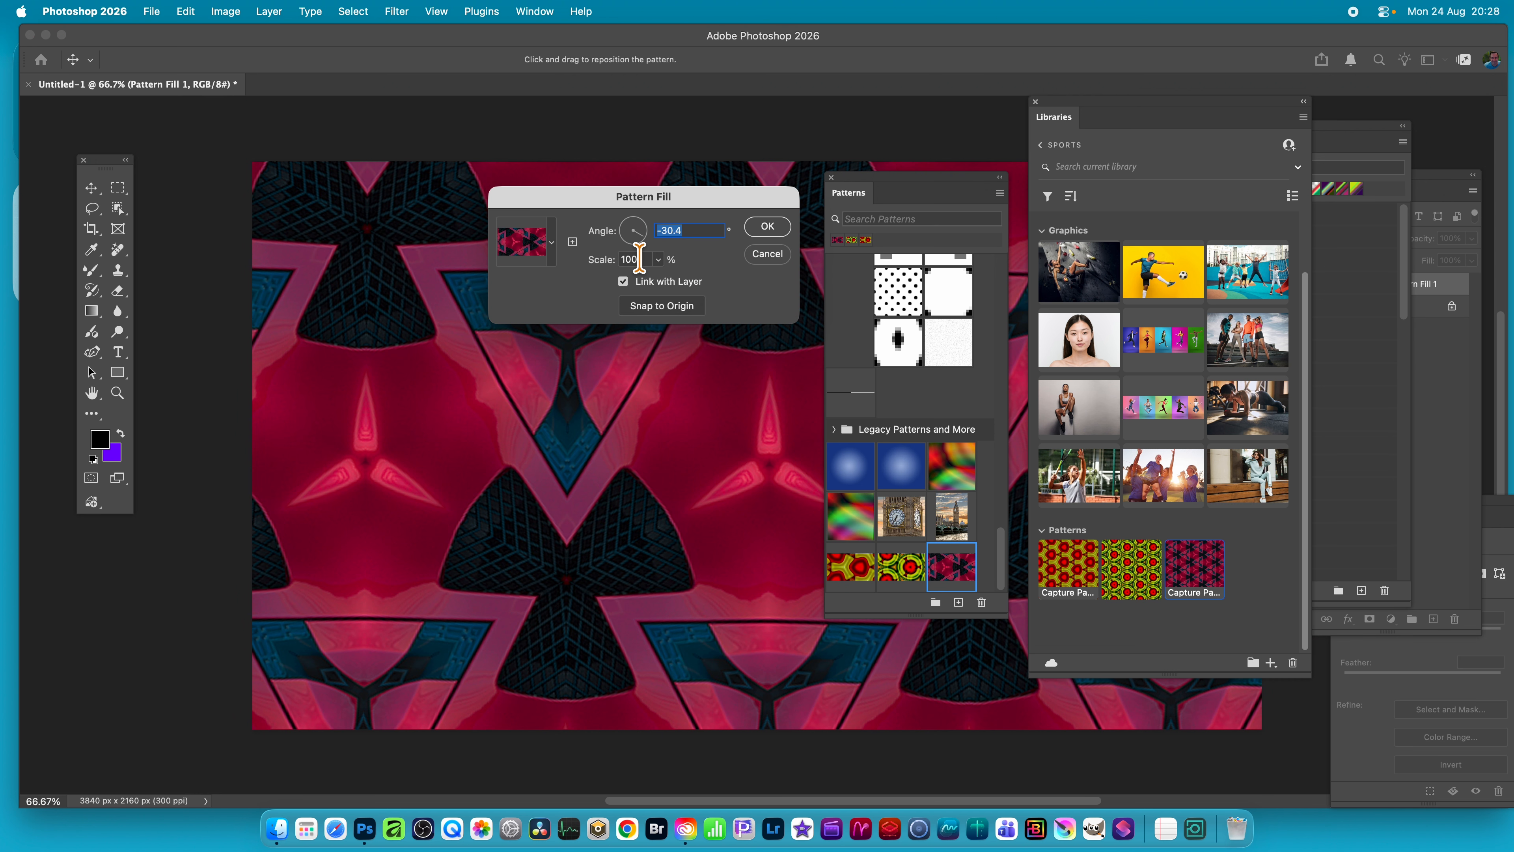
left_click(639, 258)
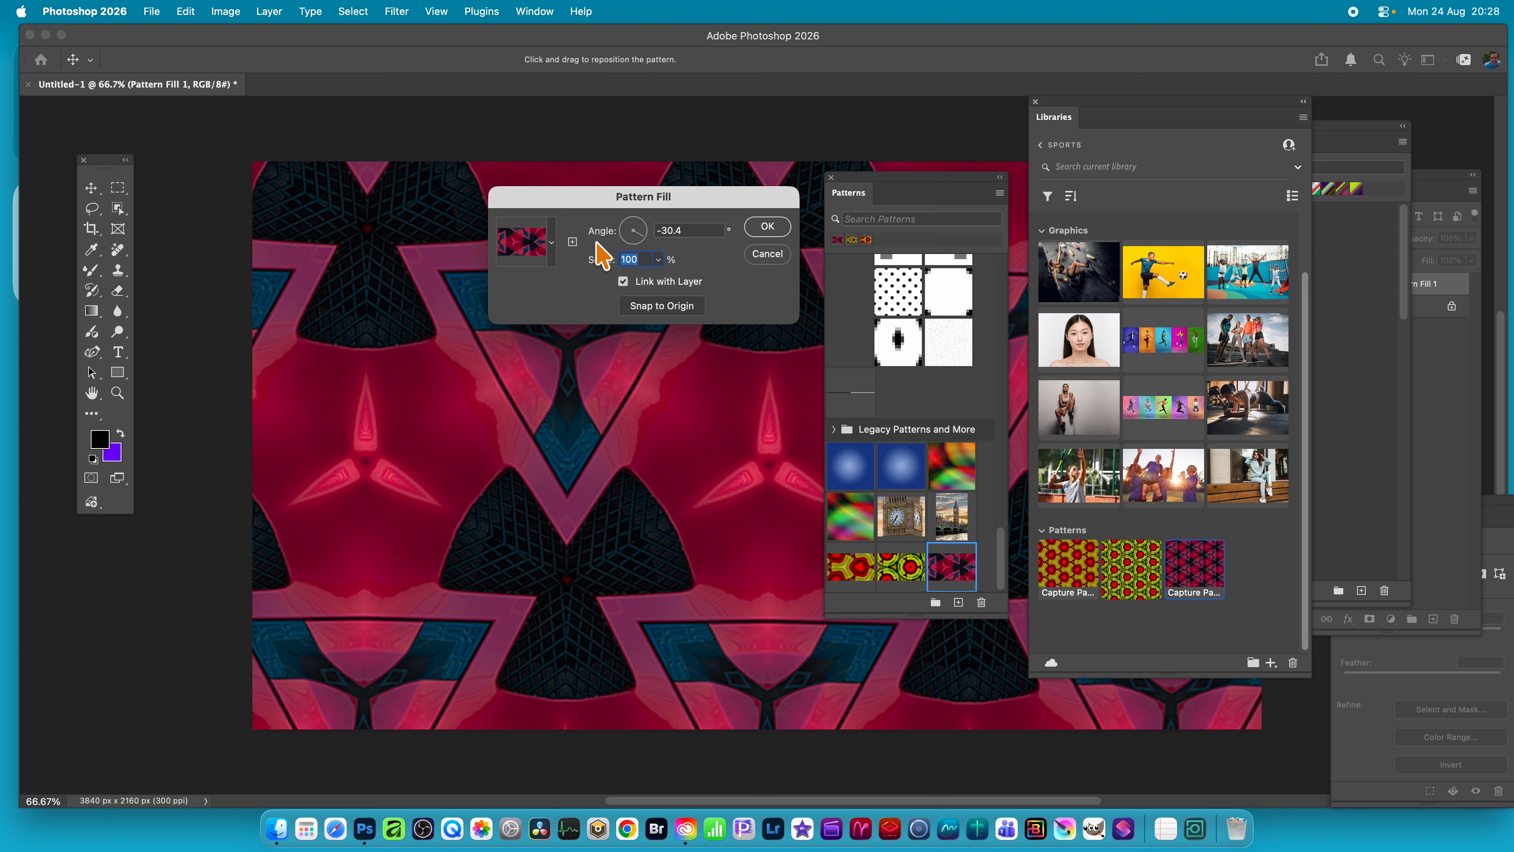
type("25")
key("Tab")
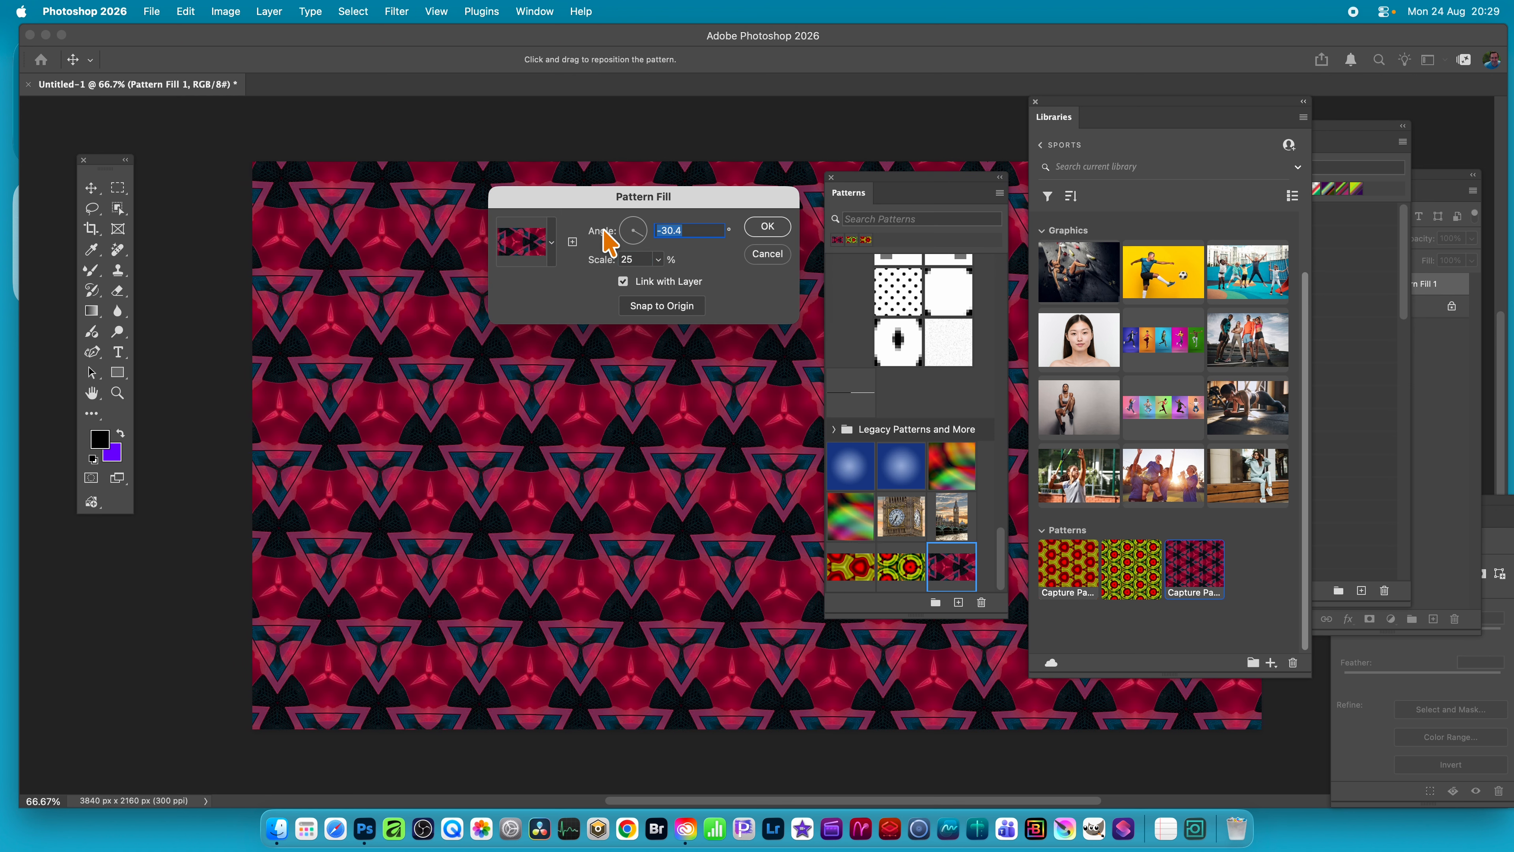
left_click(768, 227)
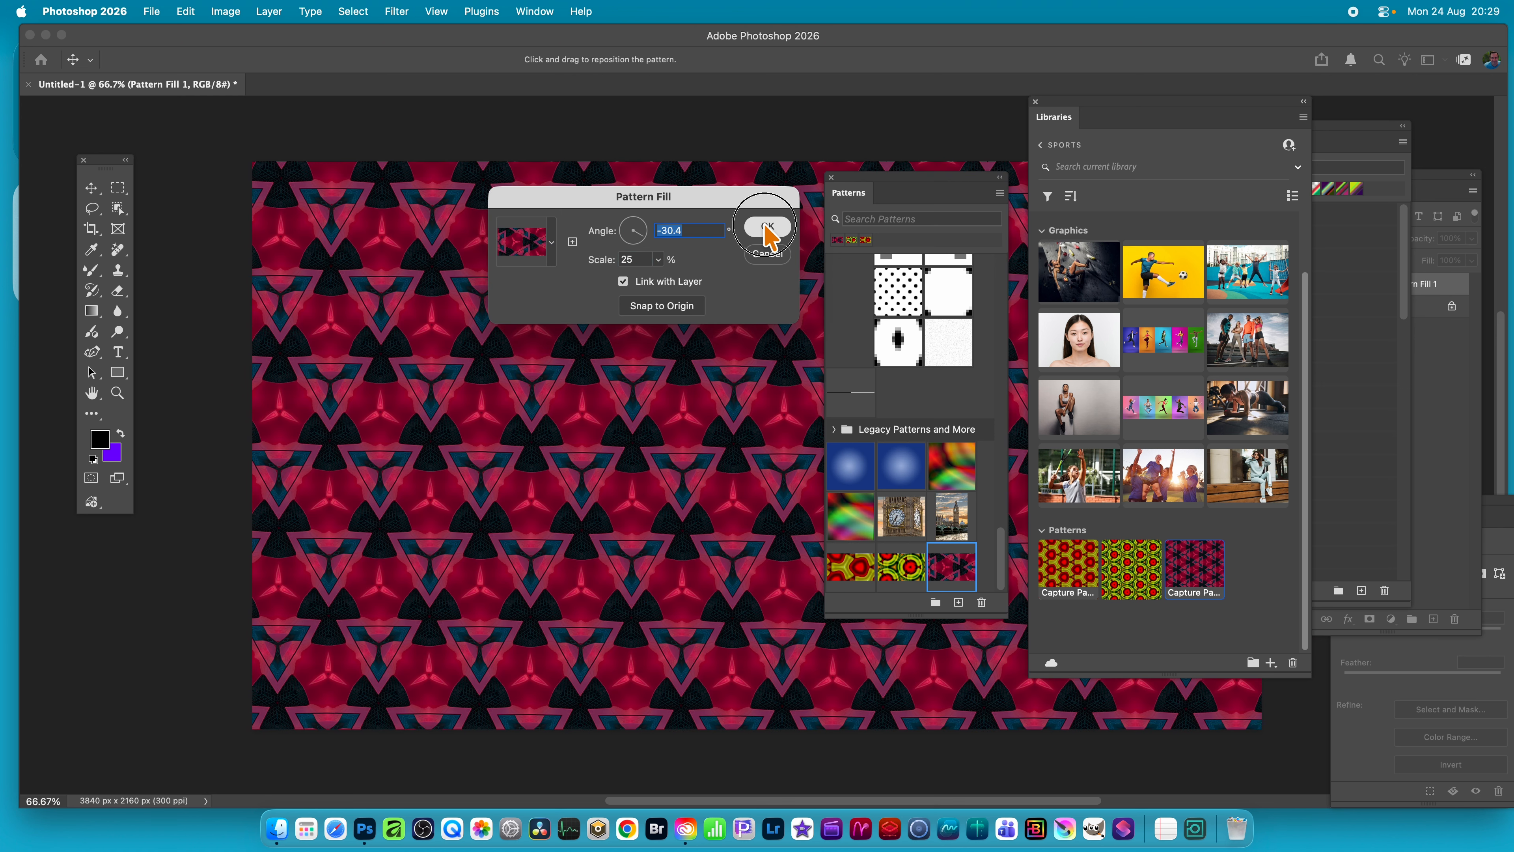